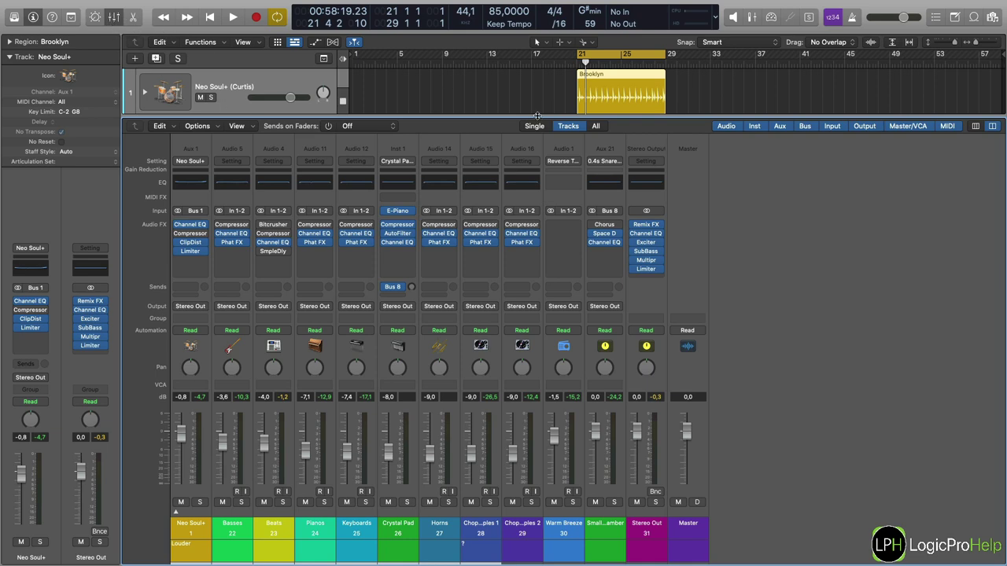
Shrink the mixer to view the track arrangement and restore the mixer to its previous height
drag(536, 115, 525, 334)
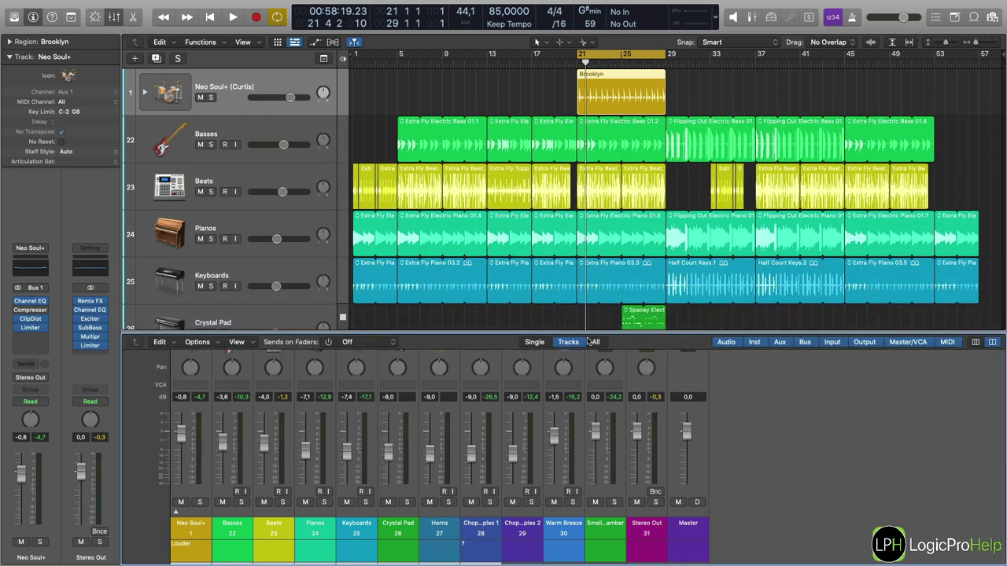
drag(589, 333, 381, 122)
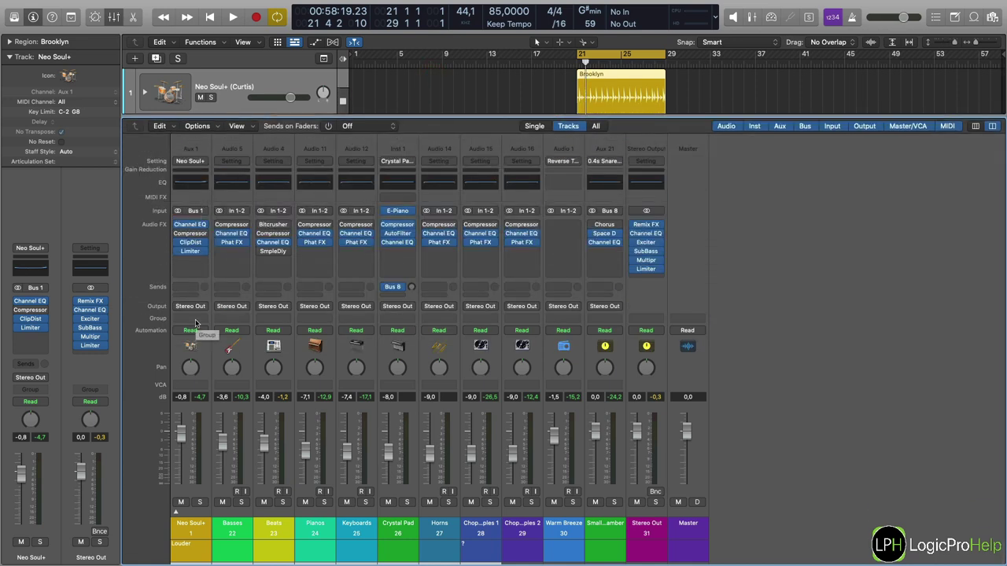
Solo the Basses track and raise its channel volume to -2,5 dB while playing the cycled section
scroll(322, 91, down, 10)
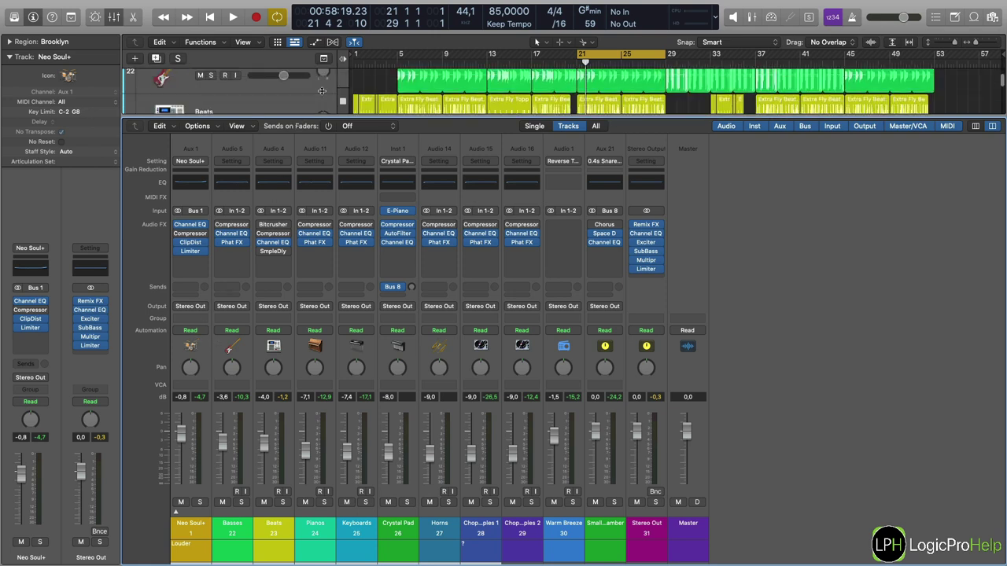
click(247, 95)
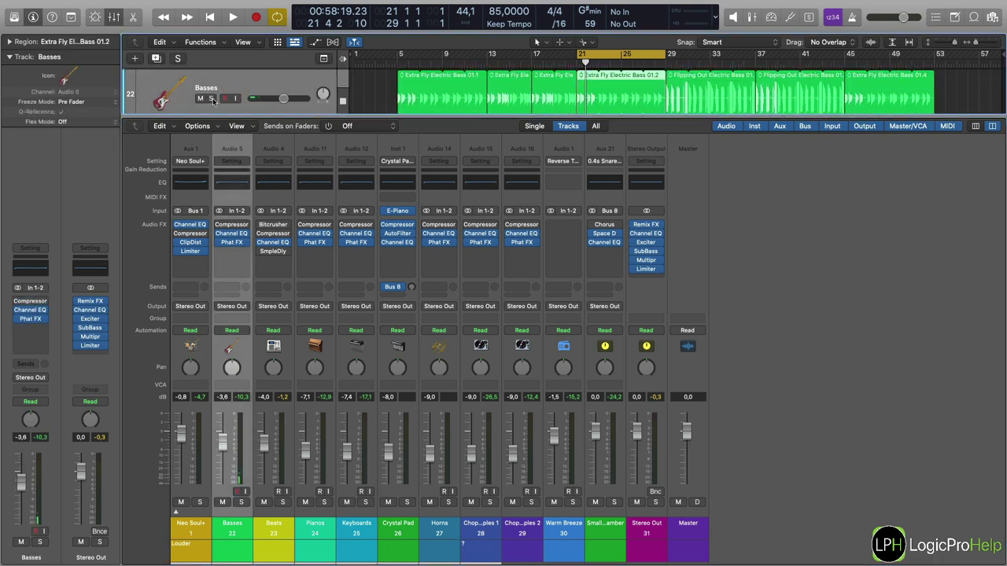
click(211, 99)
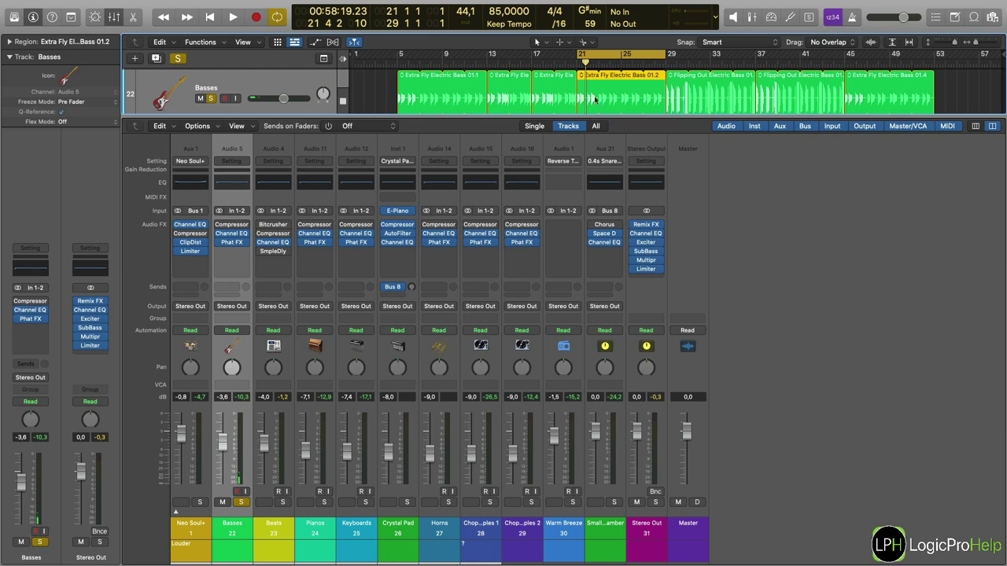
key(space)
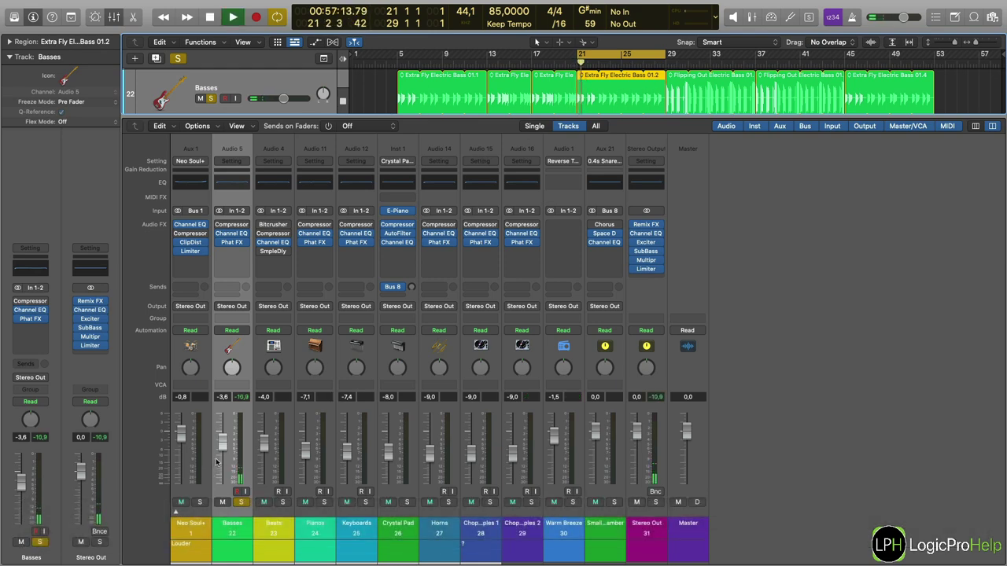
drag(224, 449, 225, 444)
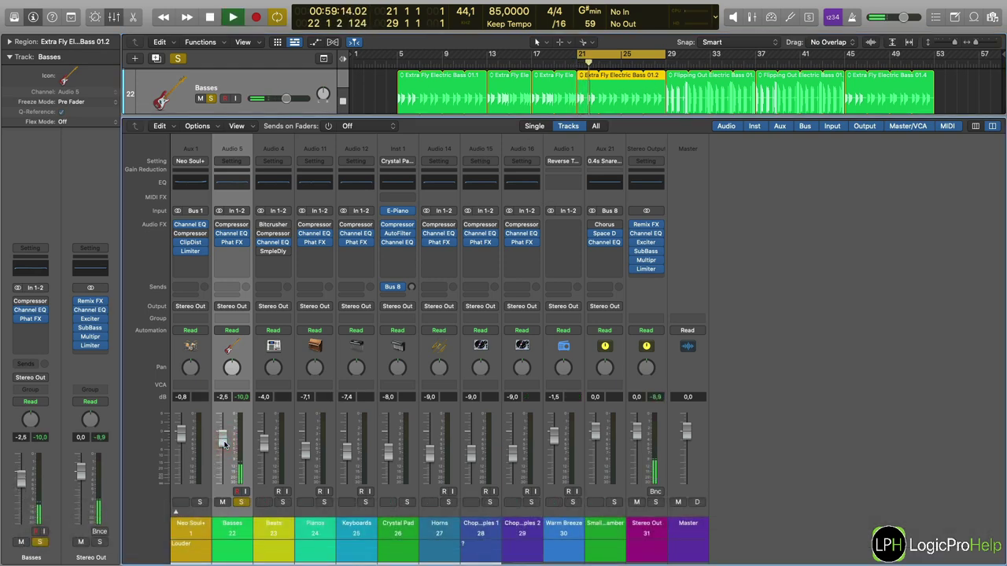
key(space)
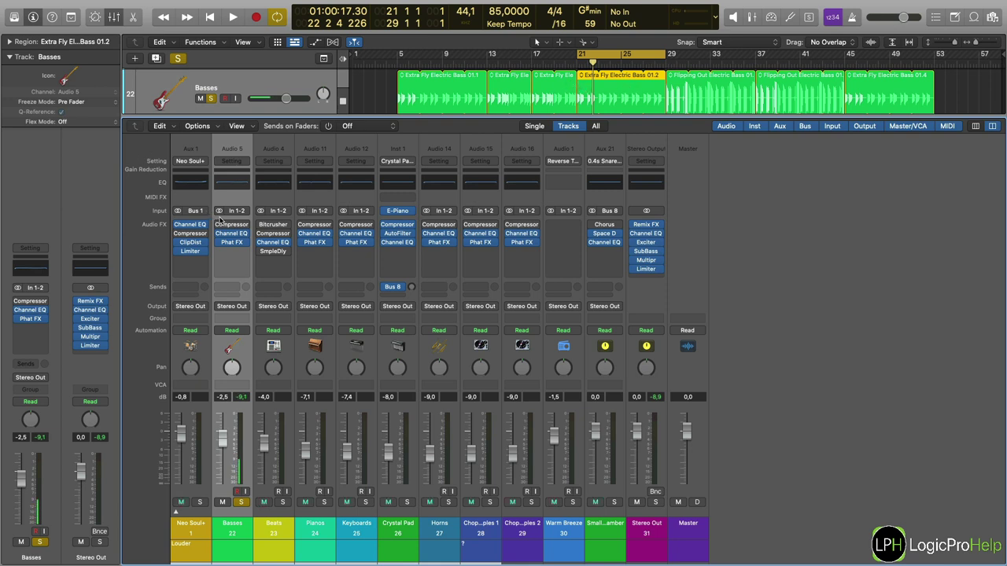
Examine the send options of the Basses channel without assigning a send
mouse_move(178, 224)
mouse_move(233, 228)
click(224, 287)
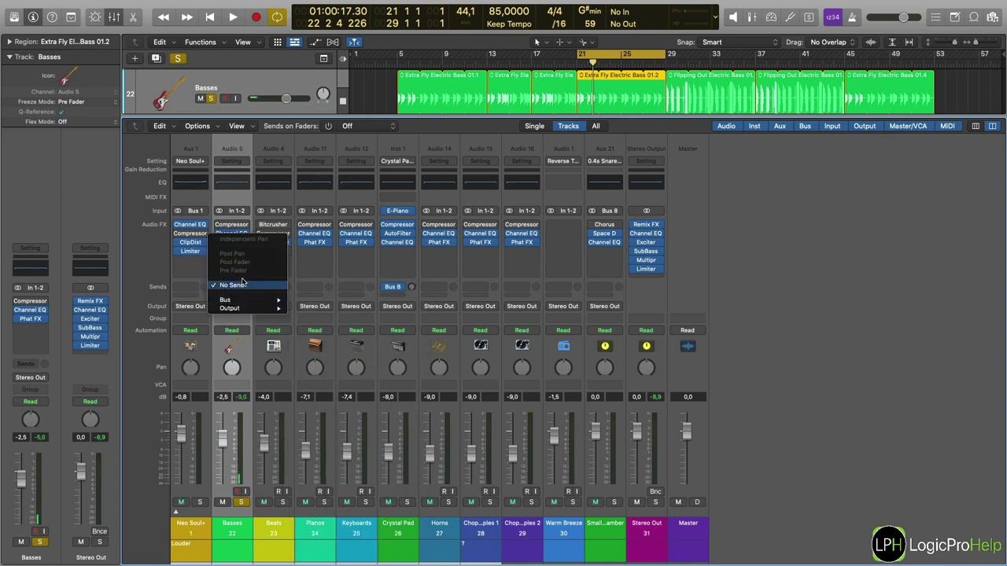
click(224, 198)
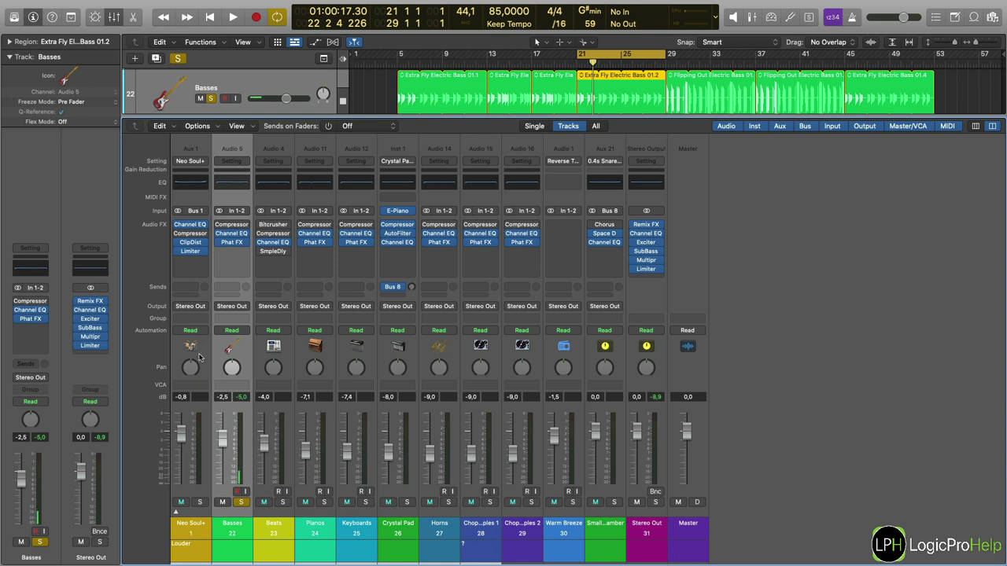
Try out the mute and pan controls of the Basses channel, leaving it unmuted and centred
drag(223, 438, 223, 436)
click(224, 504)
click(224, 505)
click(224, 505)
click(224, 505)
click(224, 503)
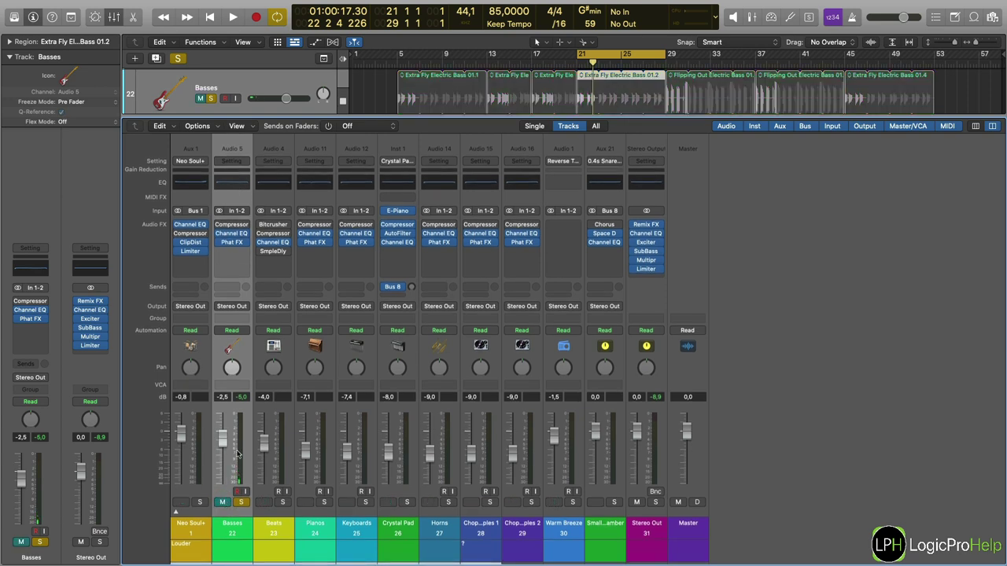
click(223, 504)
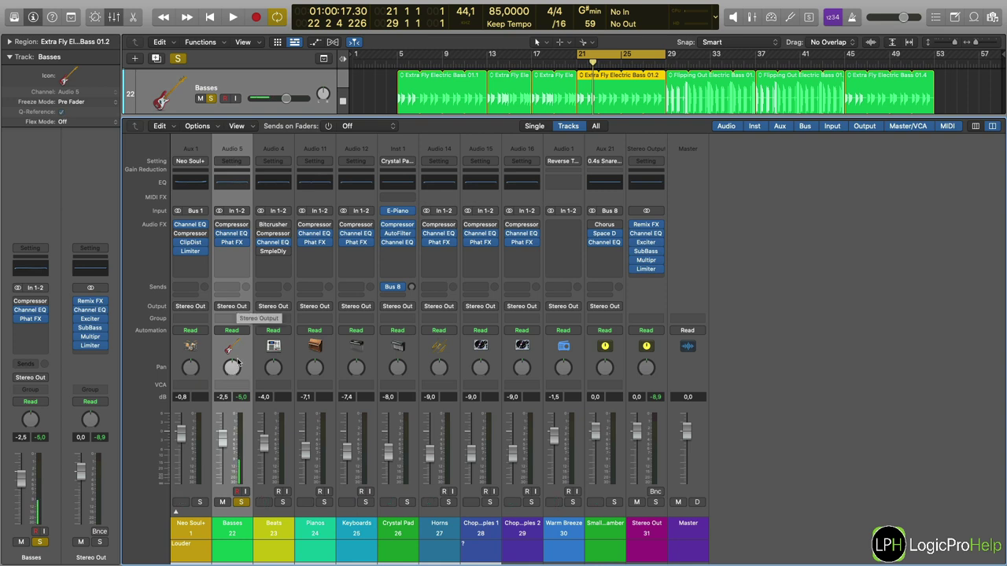
drag(232, 367, 236, 369)
click(236, 369)
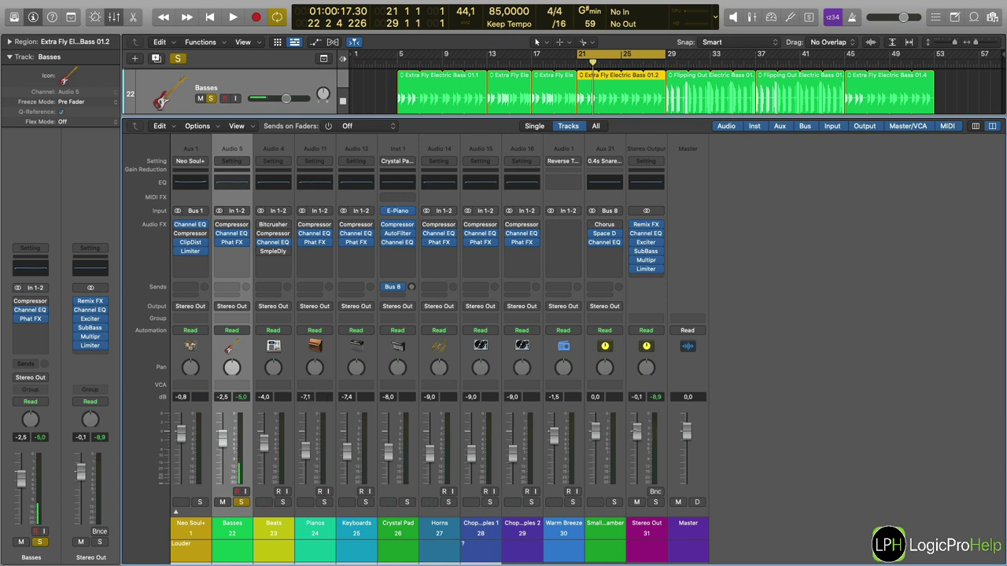
Move the Stereo Out fader up to 0,8 dB and reset both it and the Master fader to 0,0 dB
drag(637, 429, 635, 432)
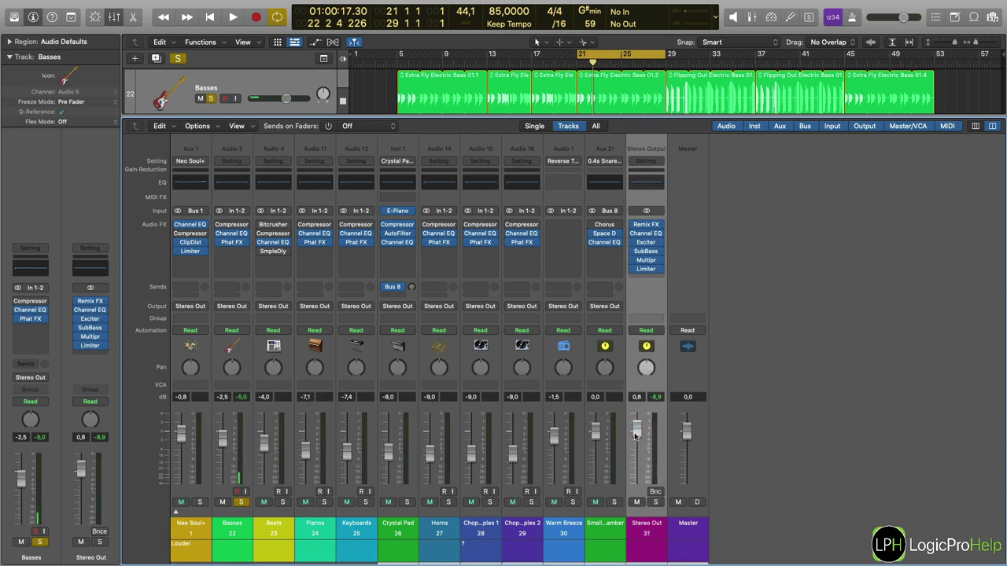
alt+click(637, 432)
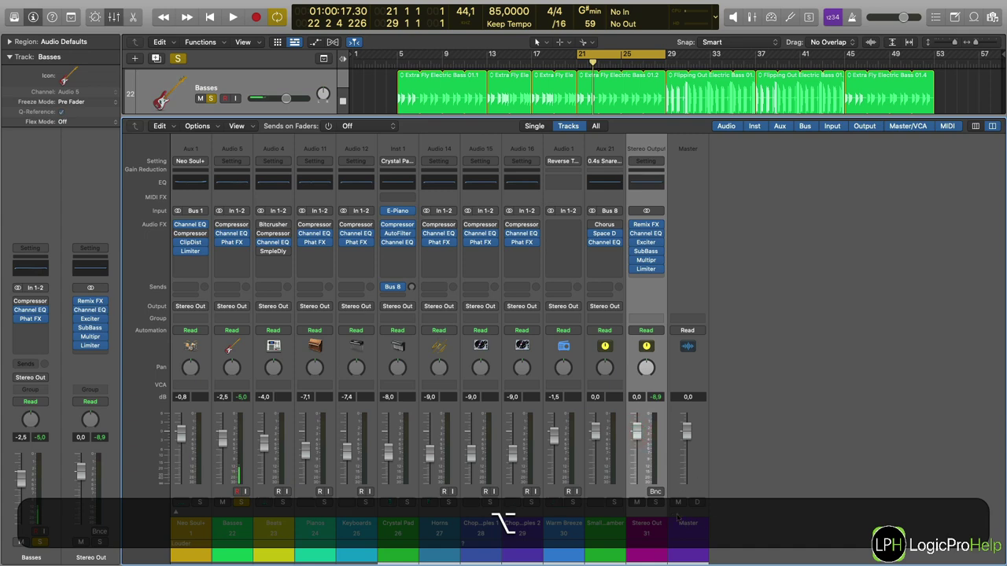
alt+click(686, 438)
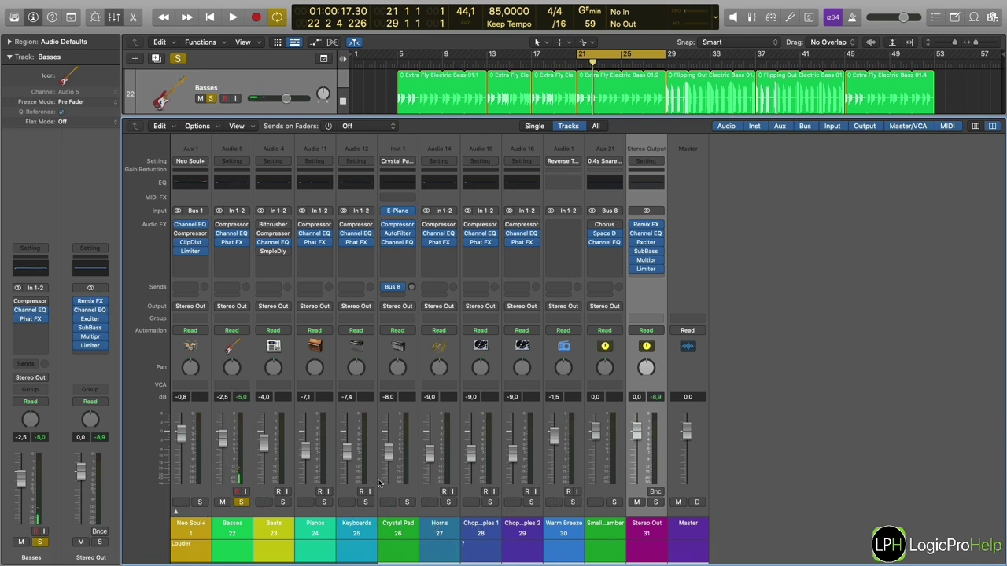
Select all ten channels from Neo Soul+ through the Aux 21 channel, and reselect only the Stereo Out channel
click(194, 525)
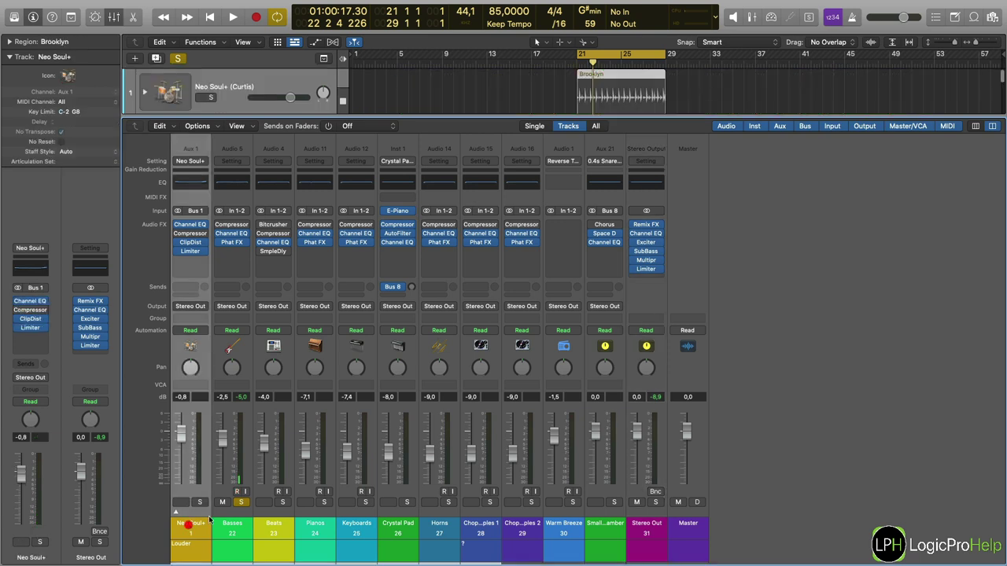
click(655, 529)
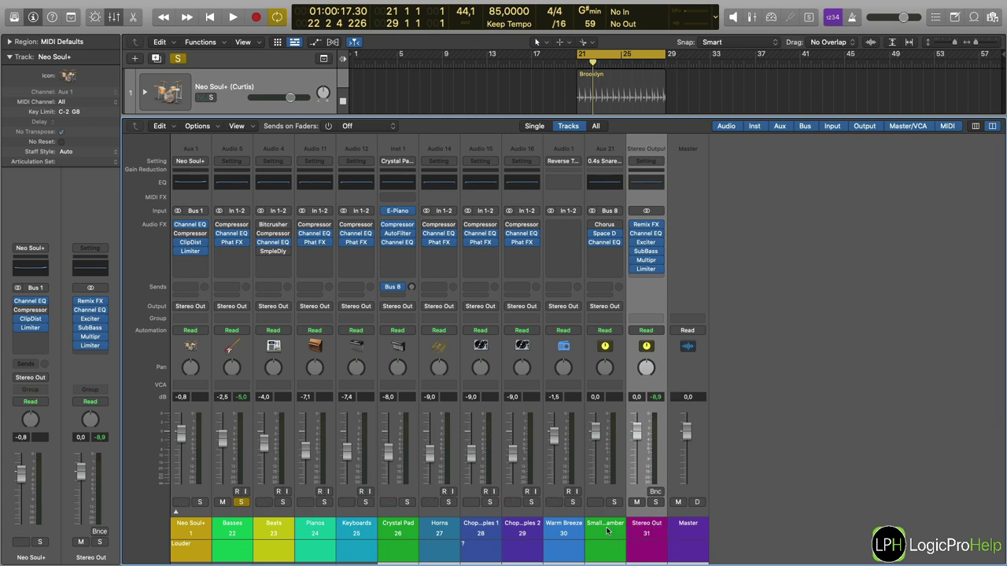
drag(623, 534, 190, 532)
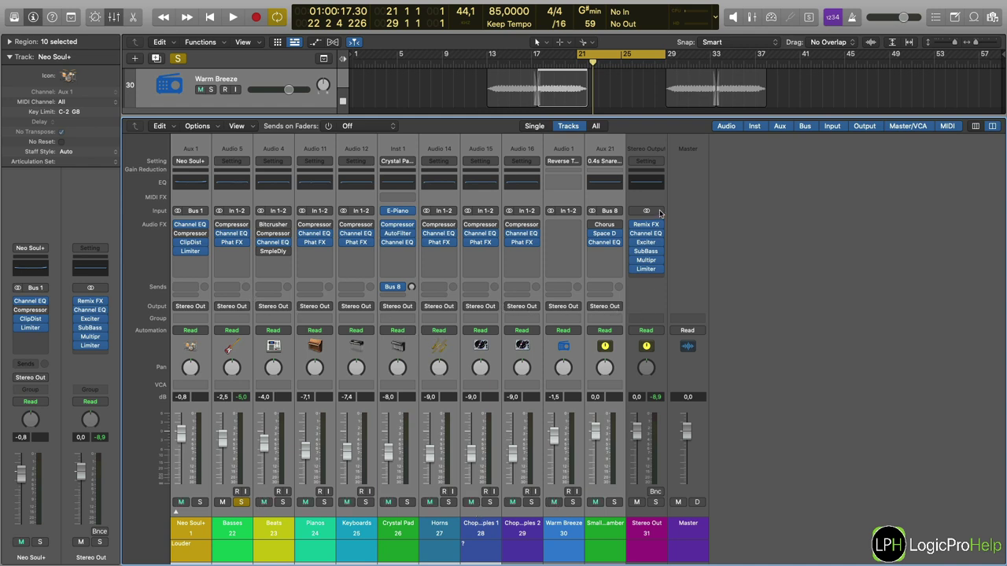
click(652, 535)
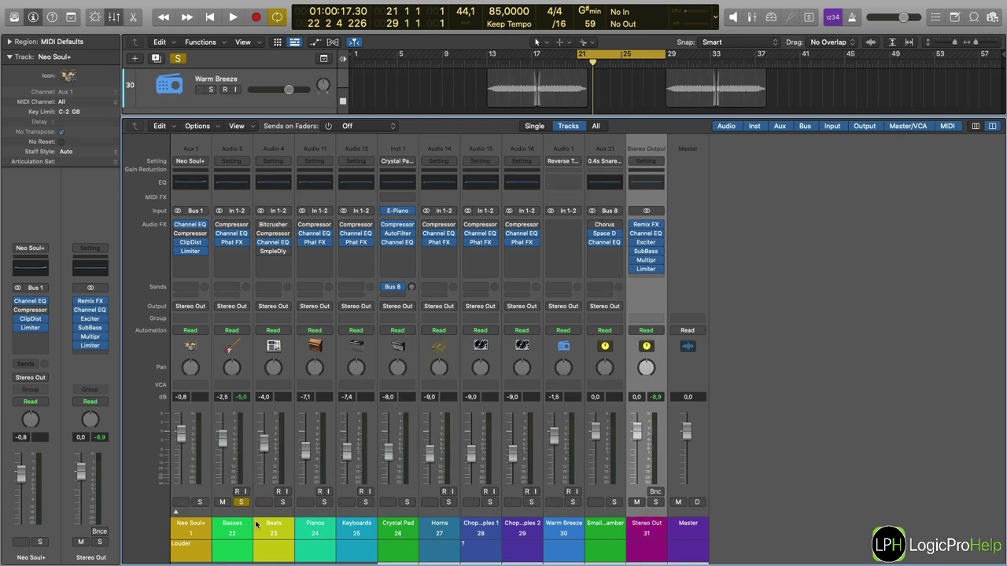
Set the Basses channel's output to No Output and select the first four regions on its track
click(235, 526)
click(229, 306)
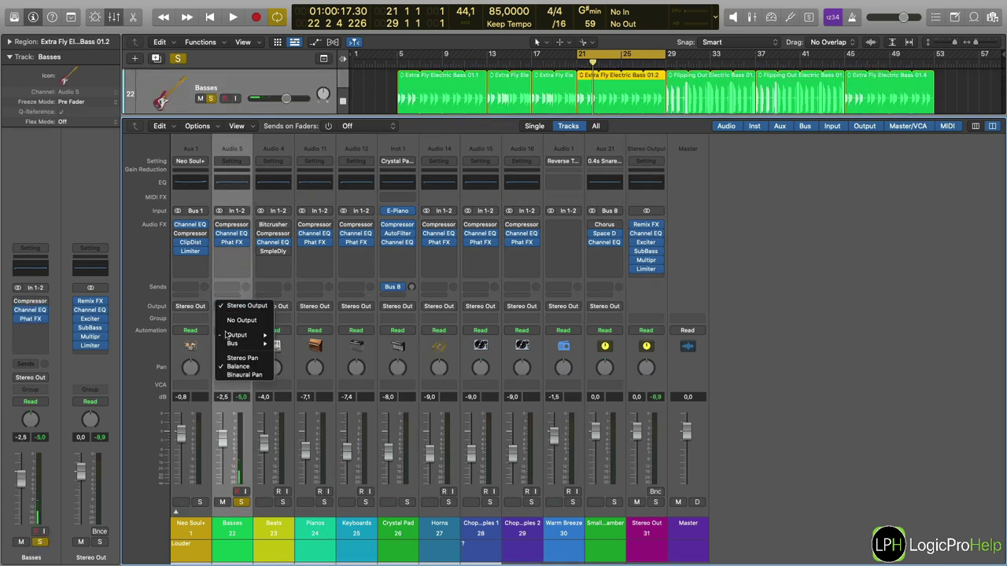
click(237, 323)
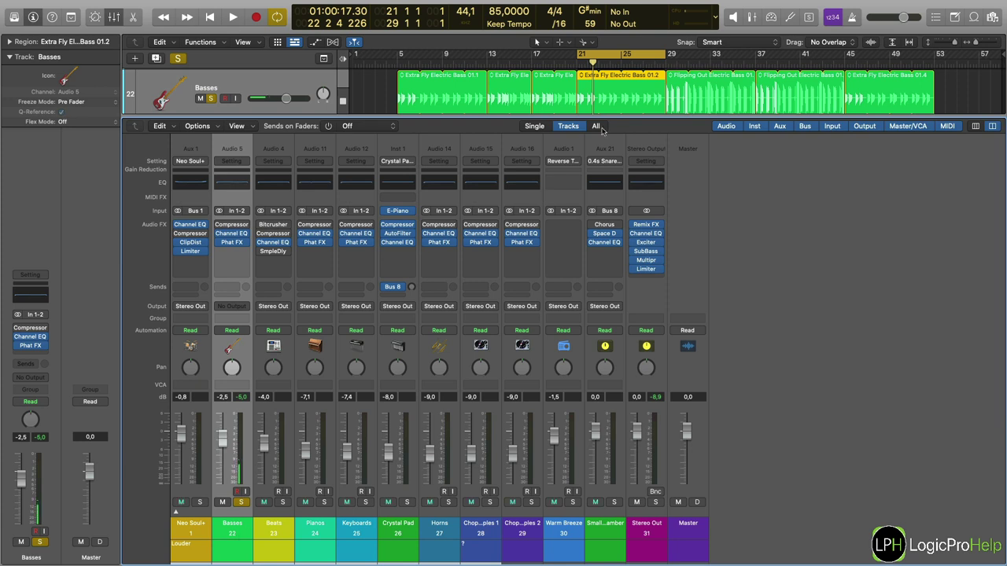
drag(376, 89, 610, 92)
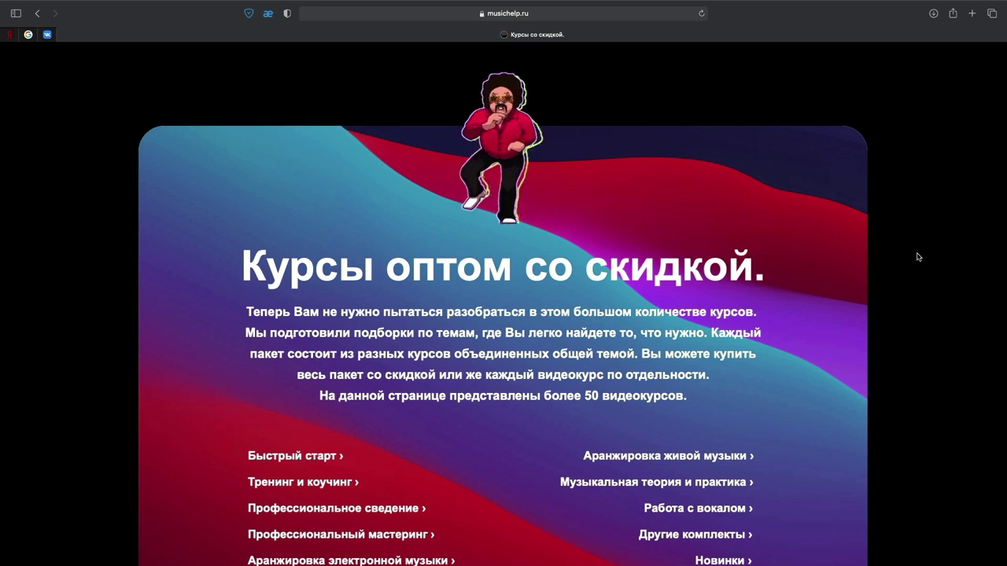
Browse the discounted course bundles on the musichelp.ru page in the browser, from live music arrangement to music theory and practice
scroll(918, 256, down, 4)
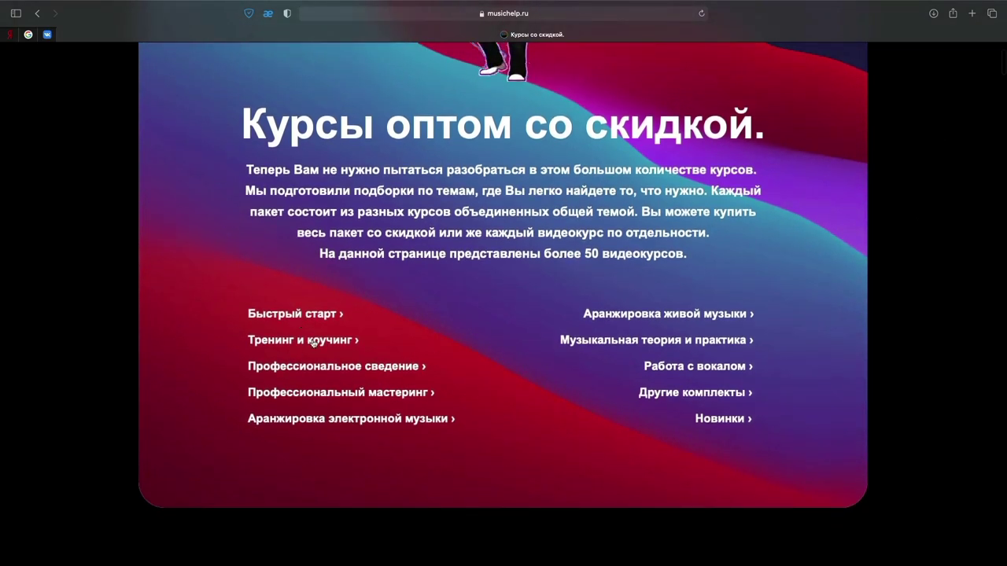
click(631, 318)
scroll(616, 321, down, 2)
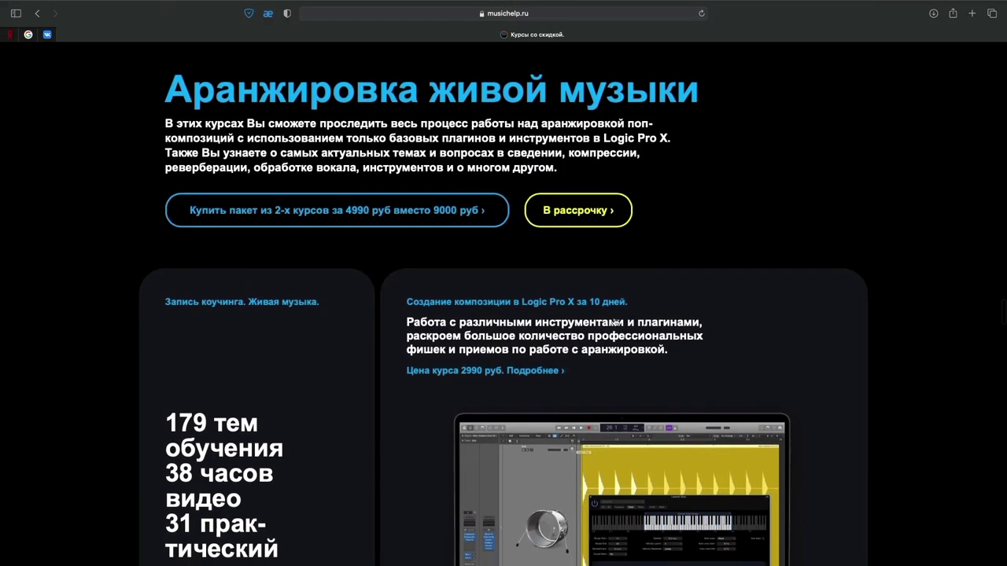
scroll(424, 358, down, 15)
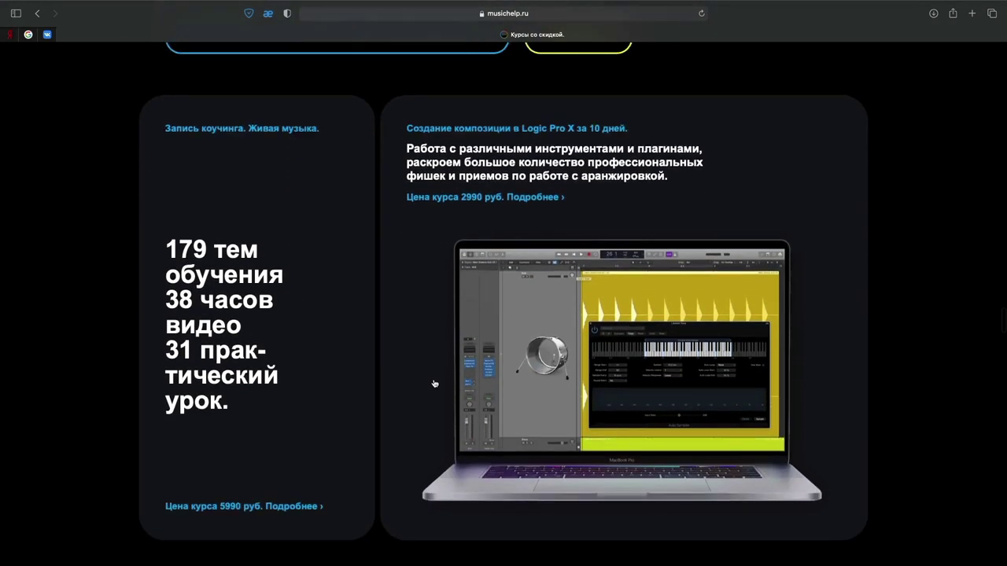
scroll(437, 381, down, 3)
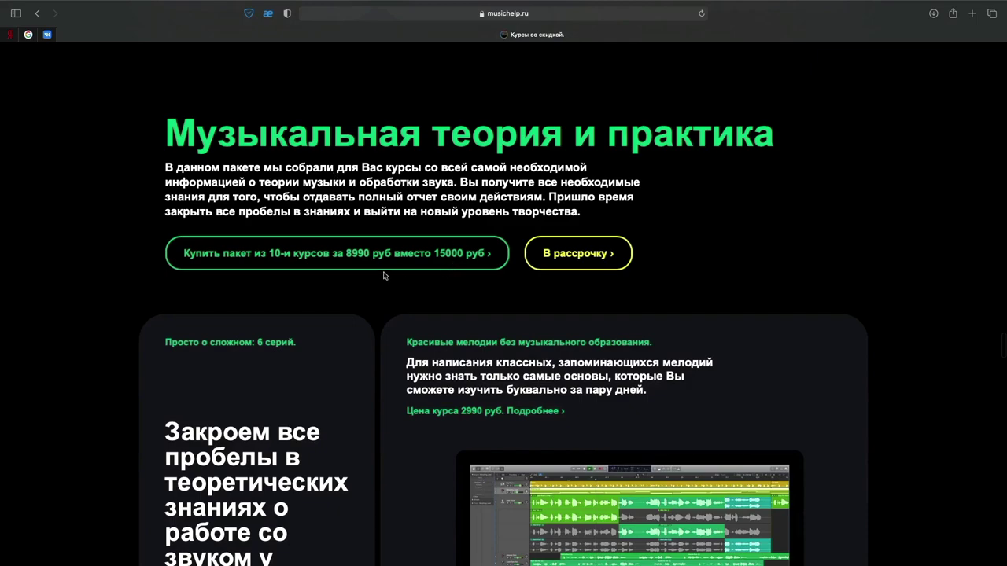
scroll(199, 290, down, 16)
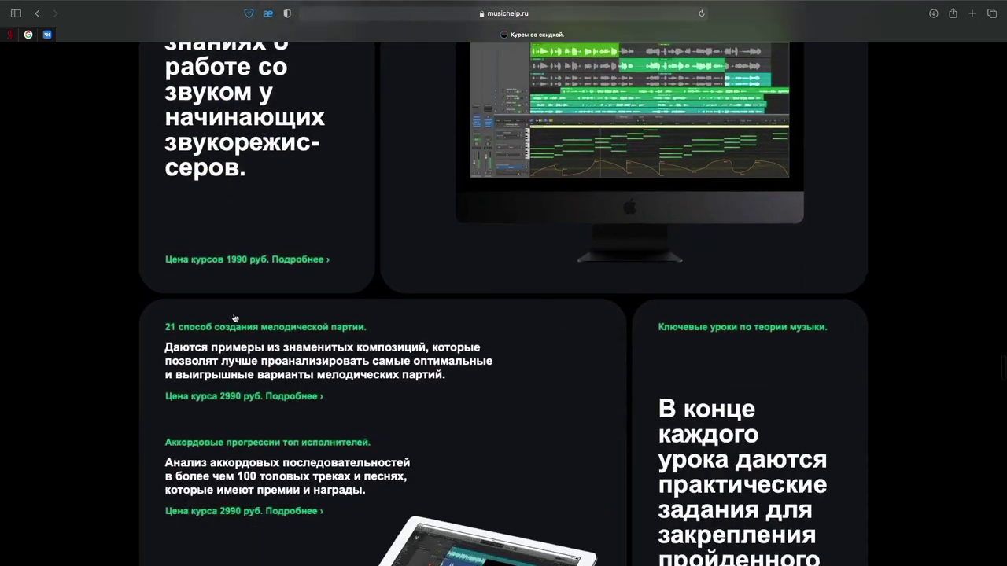
scroll(235, 317, down, 13)
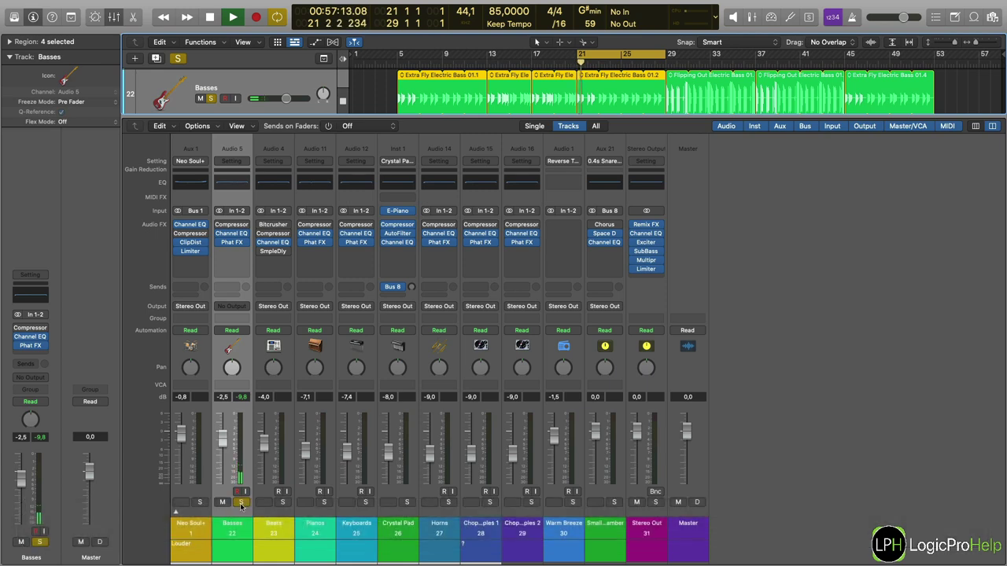
Stop playback in Logic Pro and route the Basses channel's output to Stereo Output
key(space)
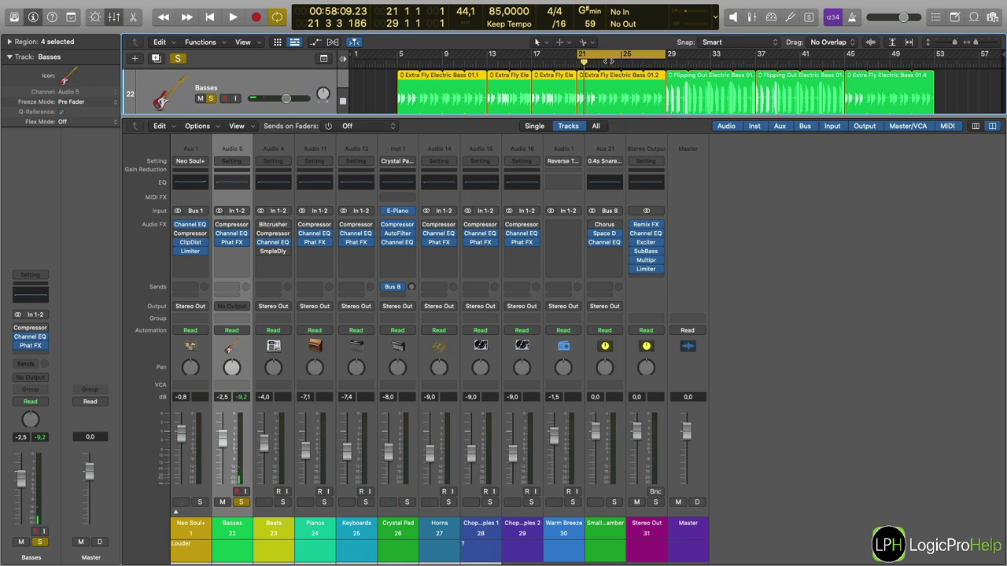
click(649, 525)
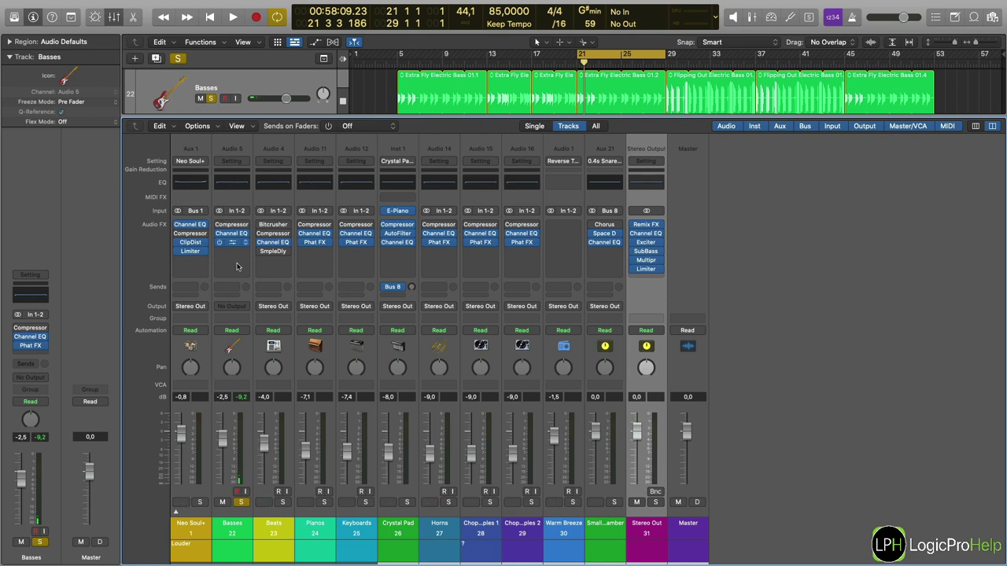
click(233, 306)
mouse_move(236, 314)
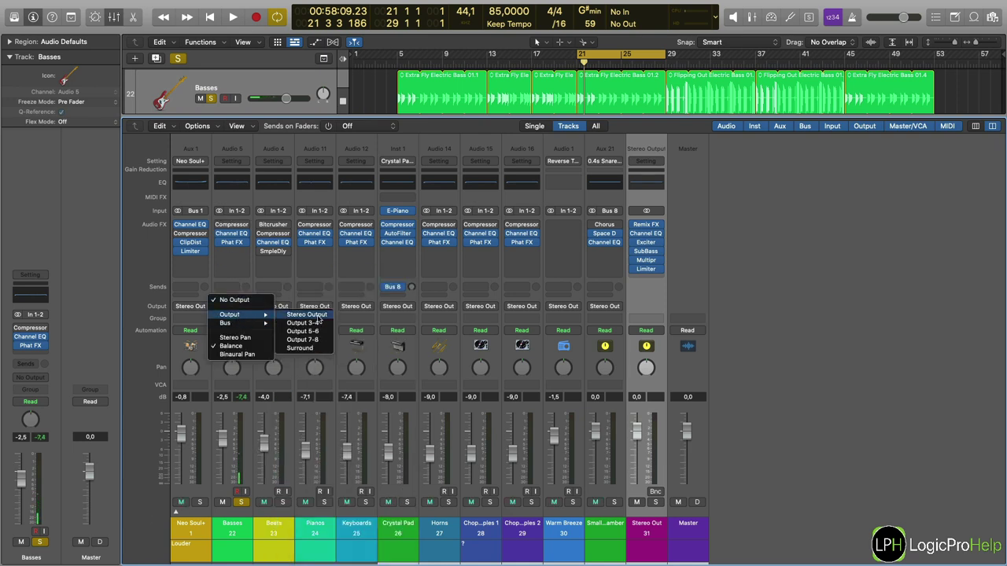
click(315, 315)
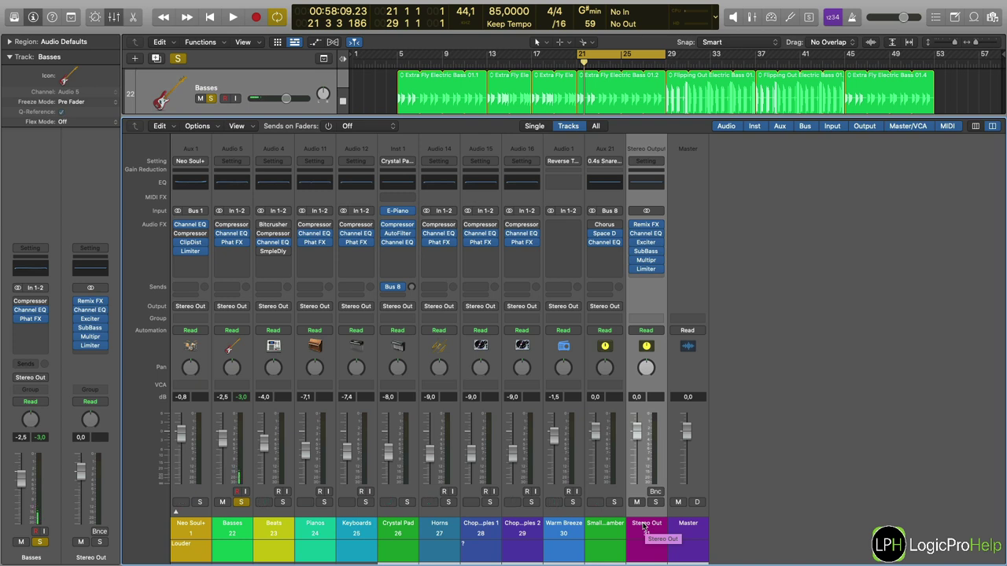
Lower the Basses channel's volume to -4,1 dB and bring it up to -2,0 dB
drag(223, 442, 223, 439)
drag(222, 439, 222, 443)
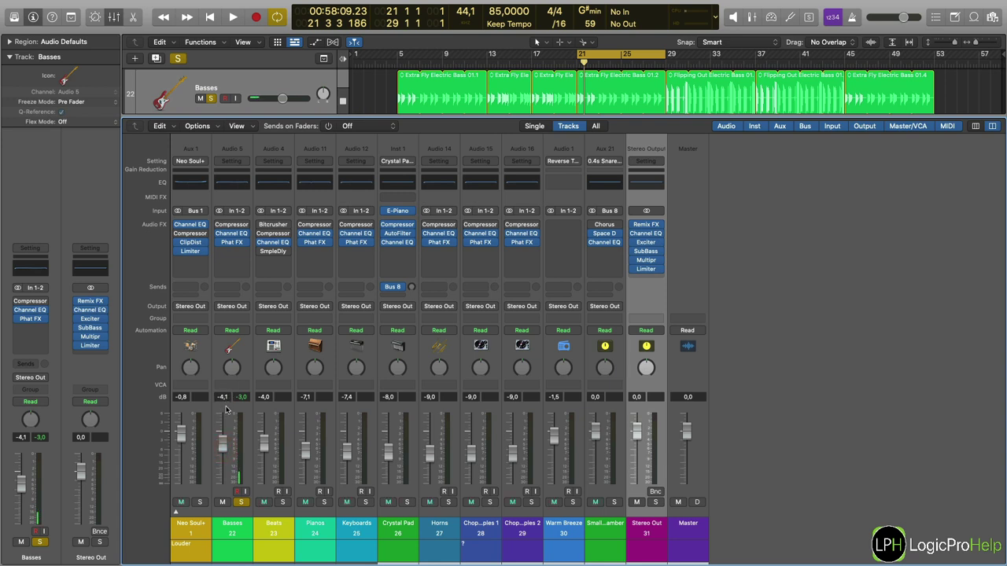
drag(222, 443, 223, 439)
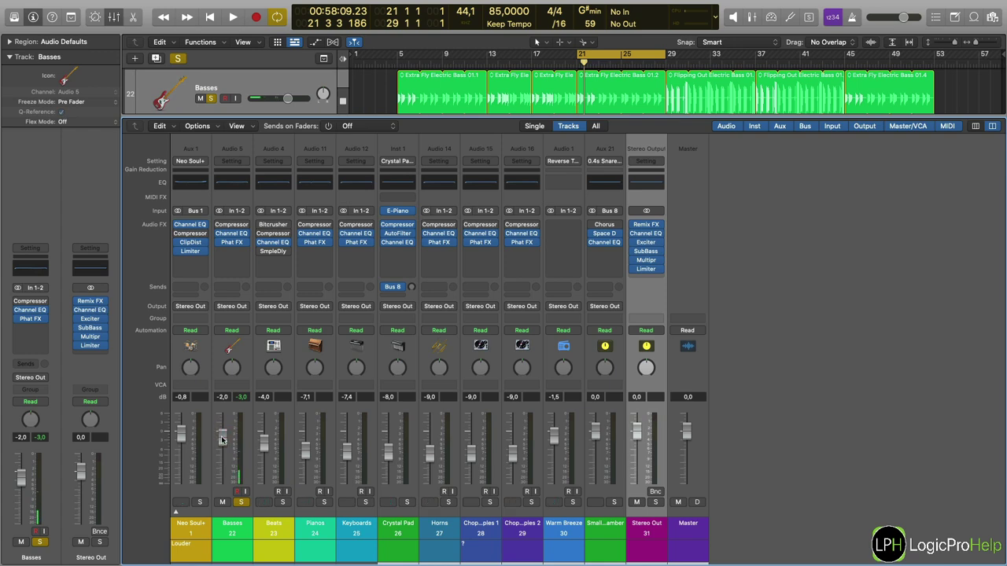
Reset the Basses channel's volume to 0,0 dB, enlarge the tracks area above the mixer and select the Basses track
key(alt)
alt+click(222, 439)
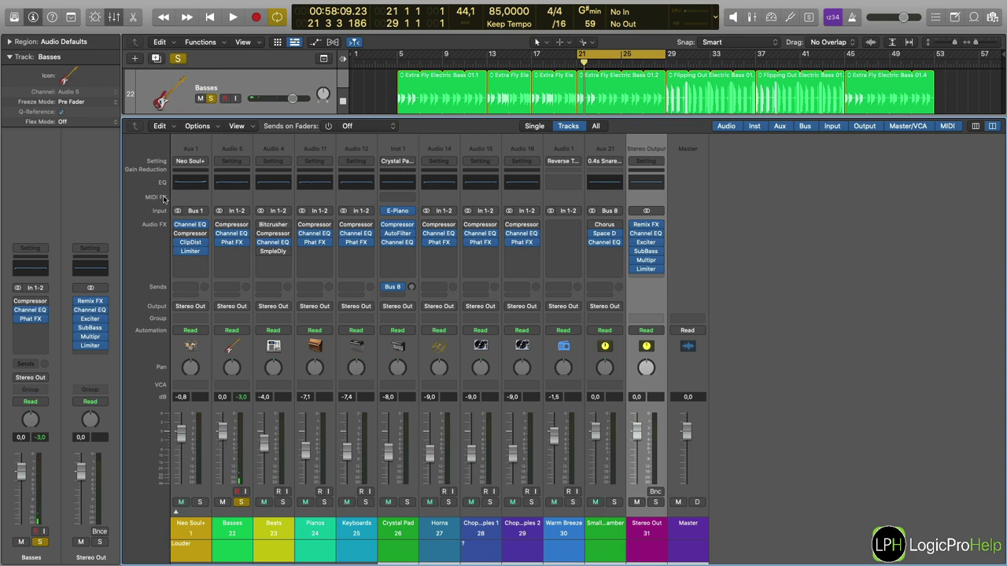
drag(200, 118, 200, 164)
click(182, 104)
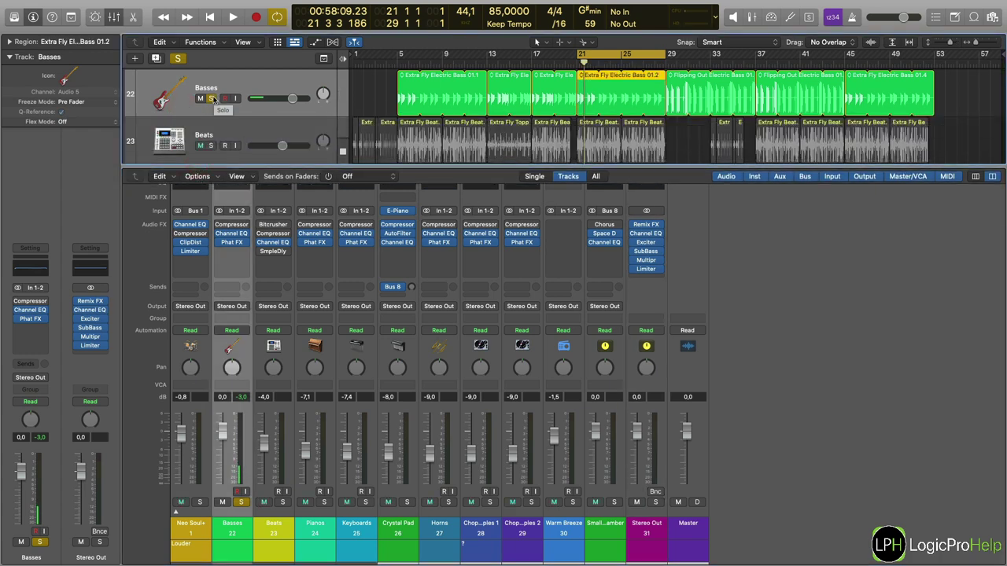
Bypass the Basses channel's effects and try its volume at 6,0 dB during playback before resetting it to 0,0 dB
click(232, 241)
click(218, 244)
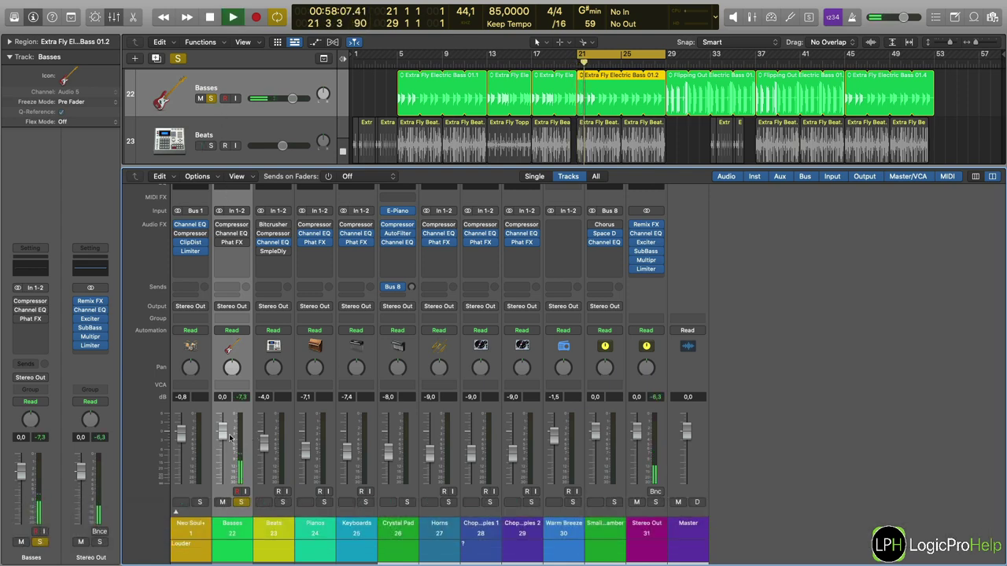
drag(229, 438, 222, 429)
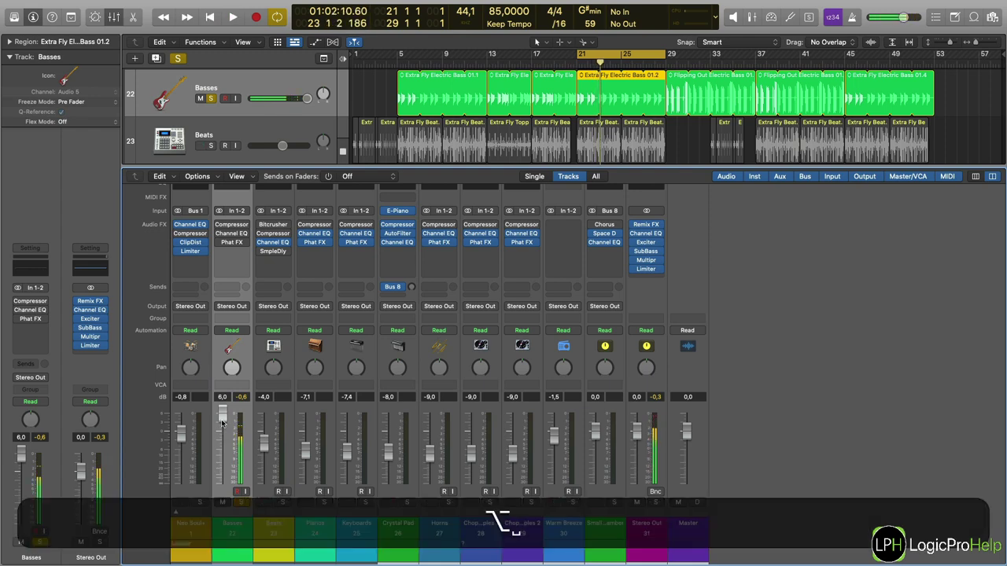
alt+click(222, 425)
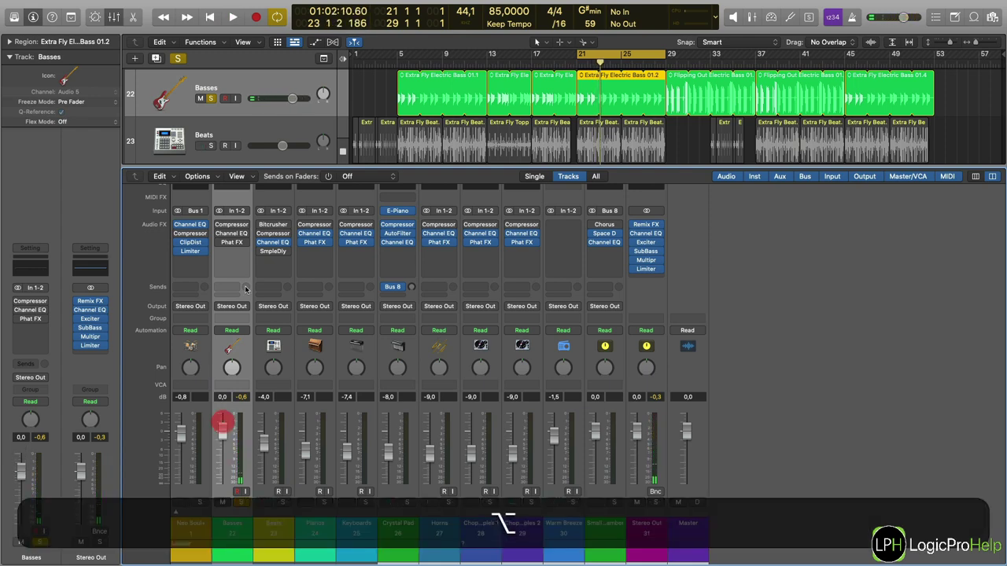
Re-enable the Compressor, Channel EQ and Phat FX on the Basses channel and play the track with the mixer enlarged
click(221, 225)
click(221, 243)
click(221, 234)
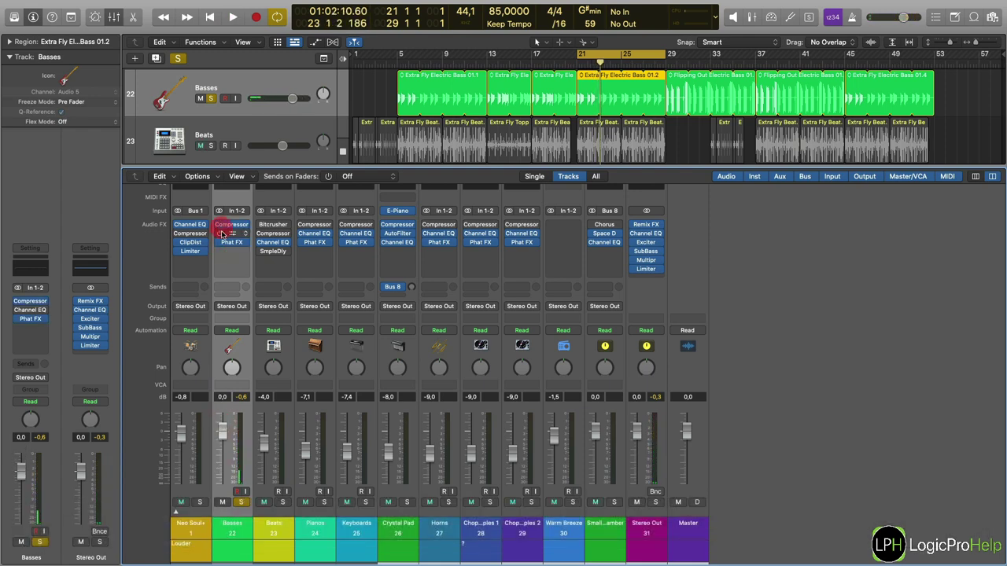
key(space)
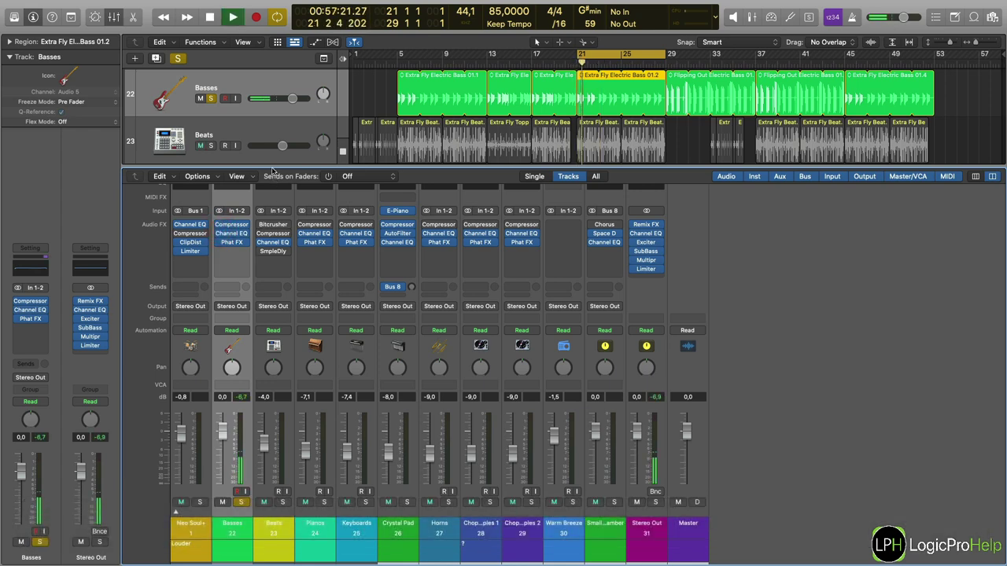
drag(273, 171, 267, 126)
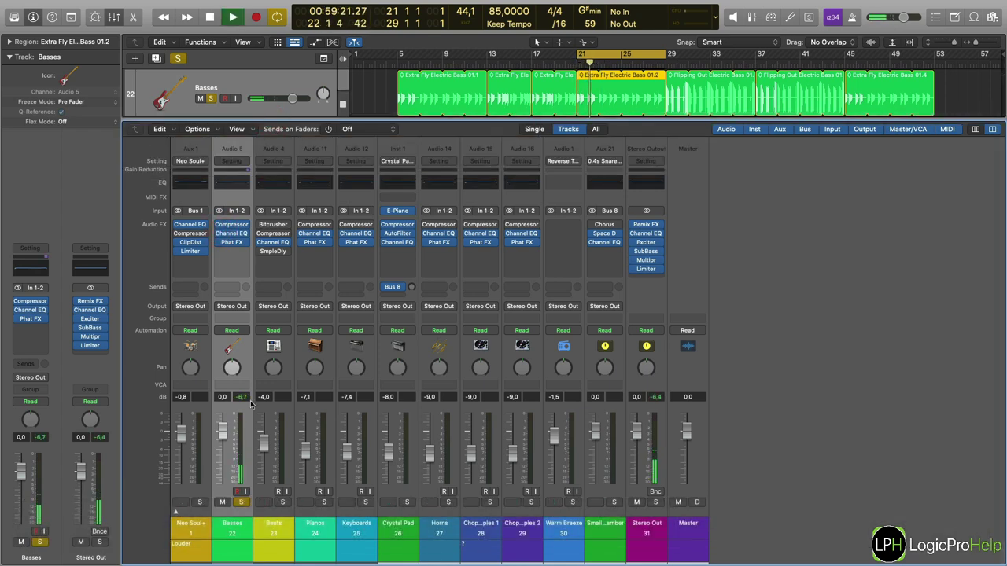
key(space)
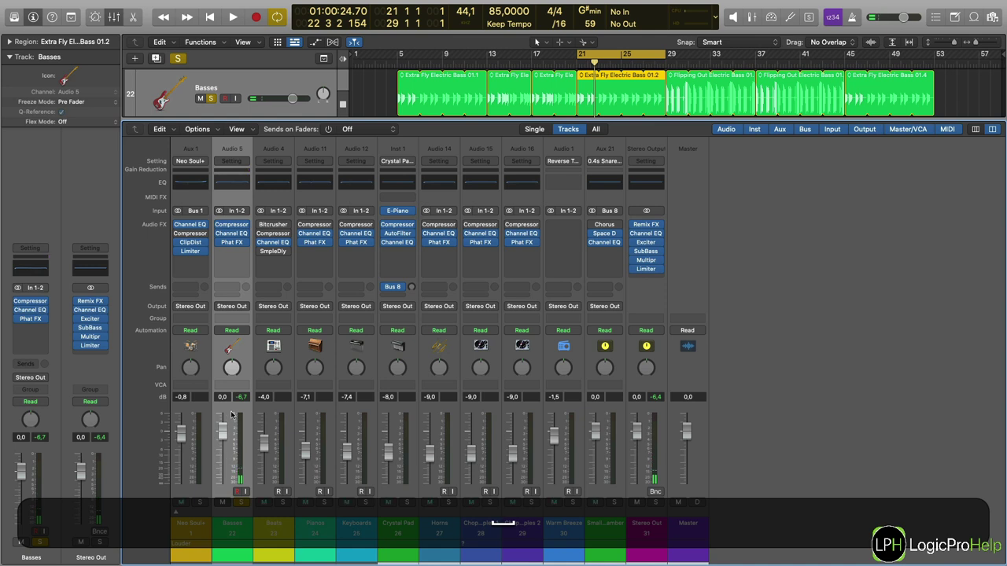
Bypass all three Basses effects, clear the channel's peak level and play the track briefly
click(241, 399)
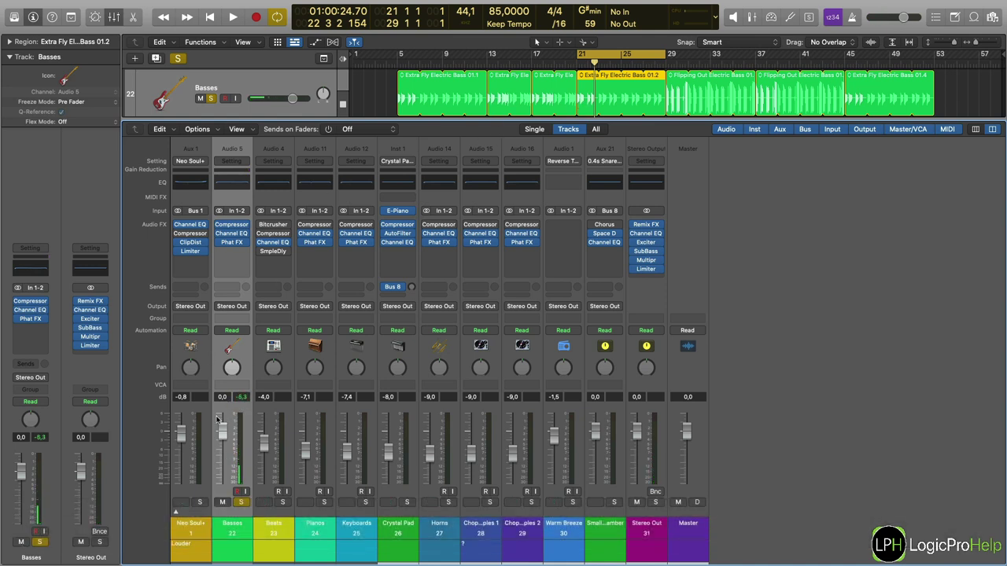
mouse_move(235, 233)
click(241, 397)
key(space)
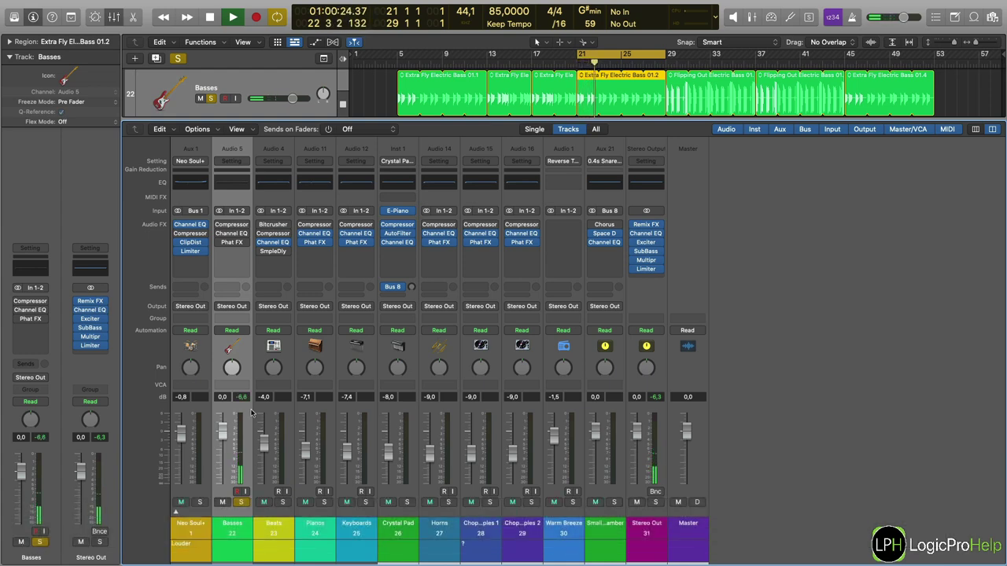
key(space)
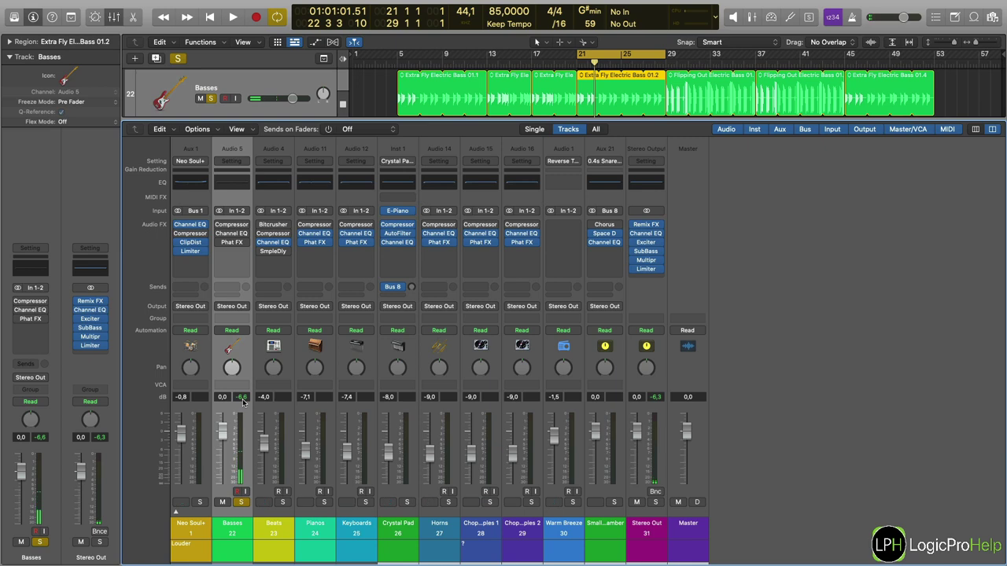
Examine the Compressor settings on the Basses channel and the effects chain on the Stereo Out channel
click(232, 224)
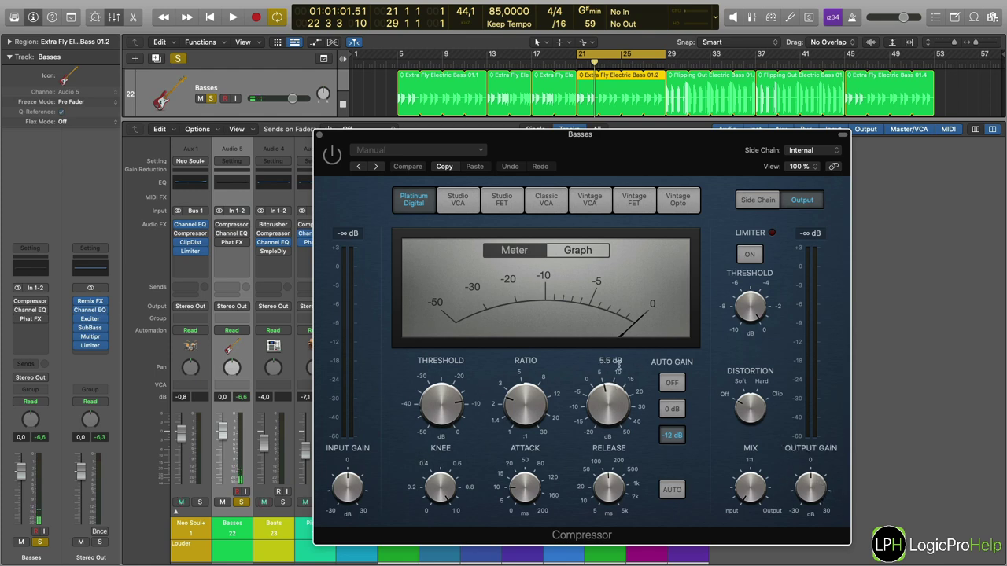
click(319, 137)
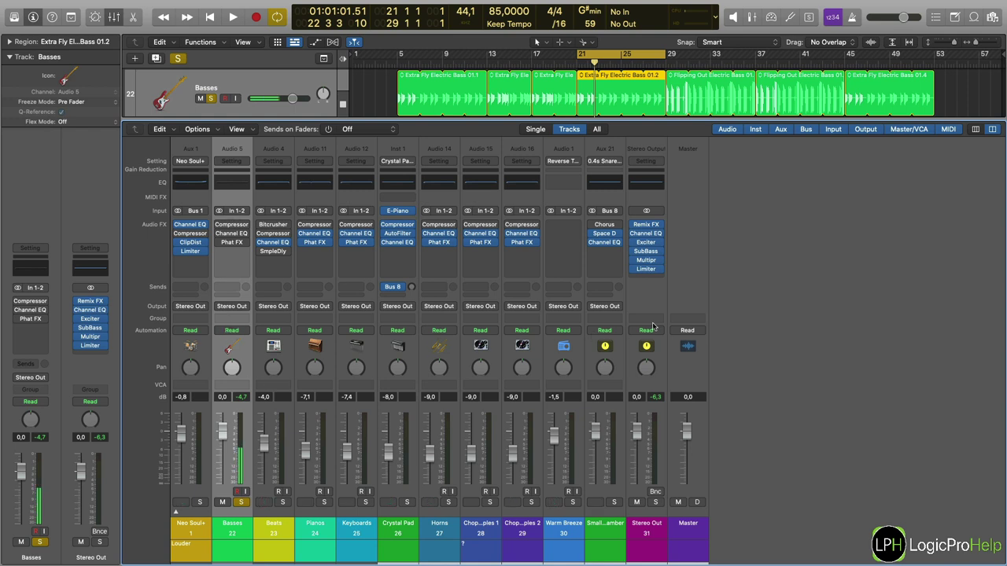
click(628, 299)
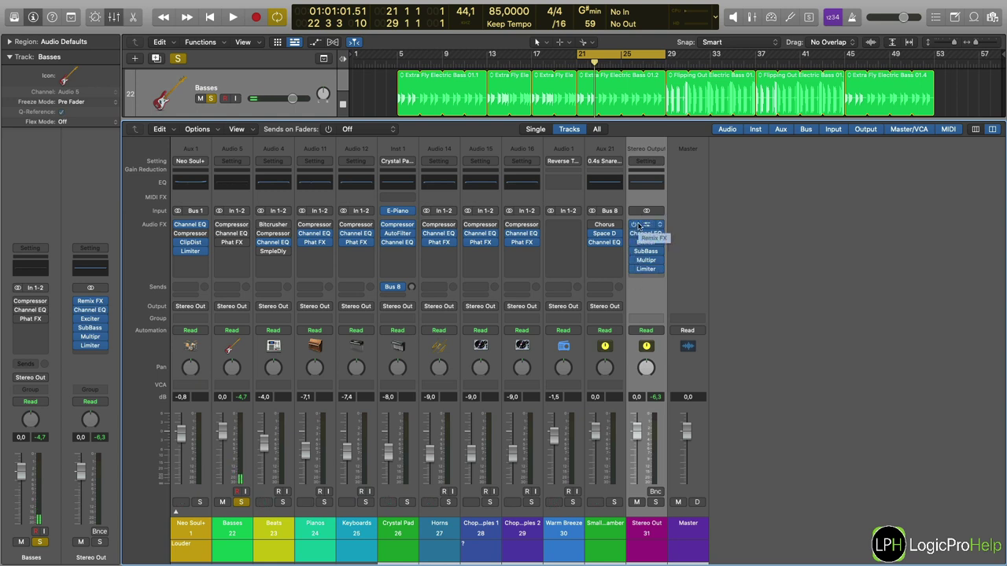
drag(646, 226, 647, 245)
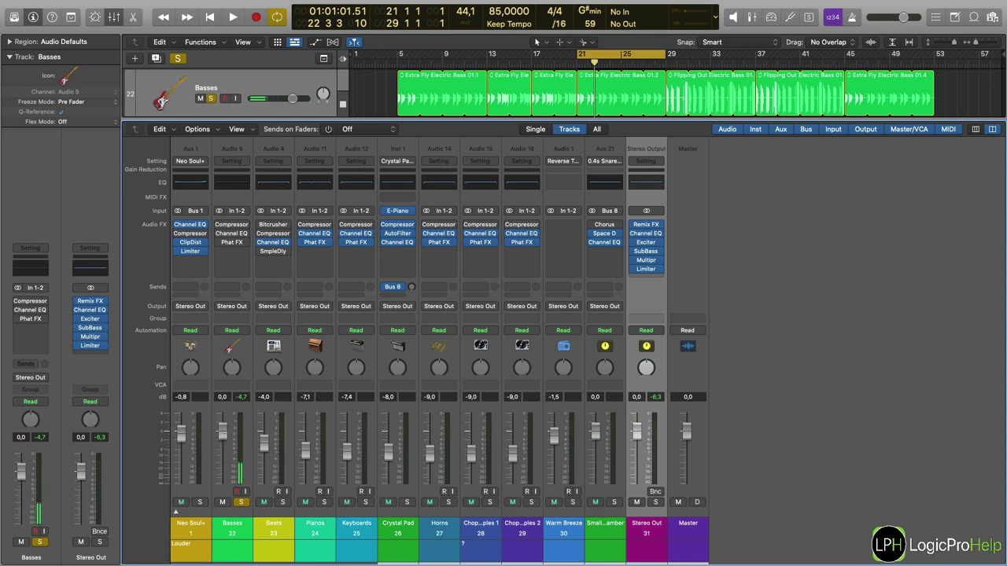
Try the Basses volume at -3,0 dB, reset it to 0,0 dB and check its cleared peak level during playback
mouse_move(223, 431)
mouse_down()
mouse_move(223, 422)
mouse_move(223, 442)
mouse_up()
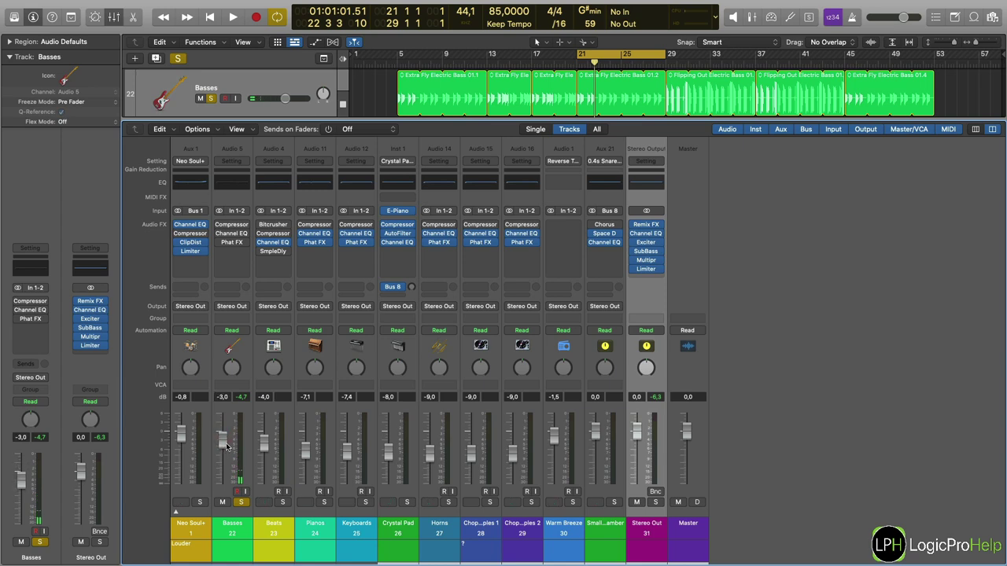
alt+click(225, 446)
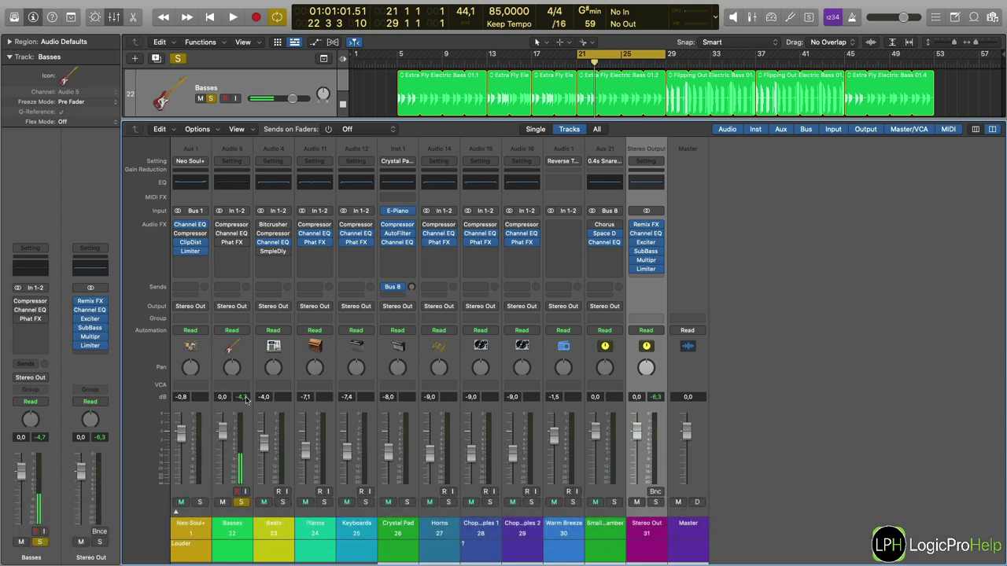
click(244, 398)
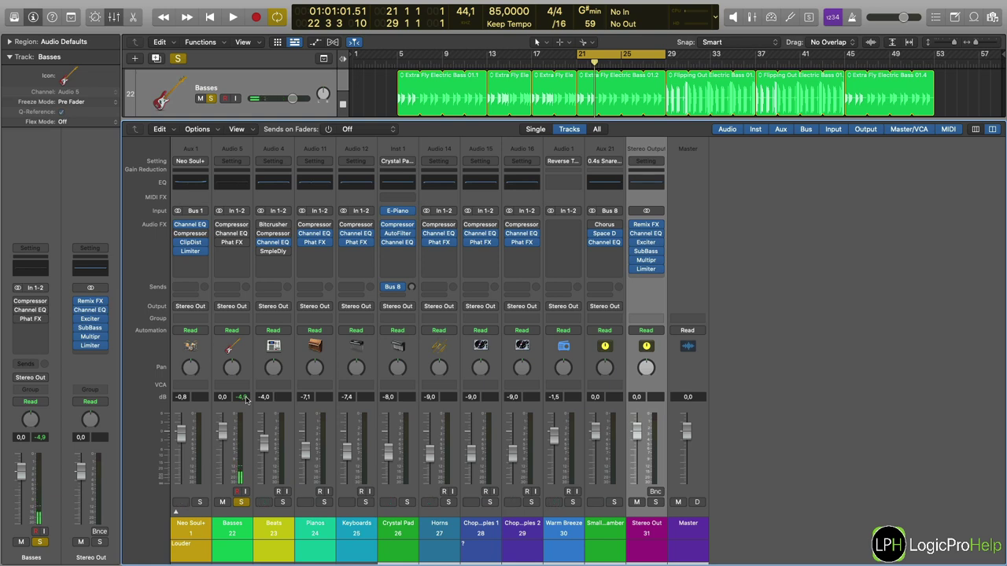
key(space)
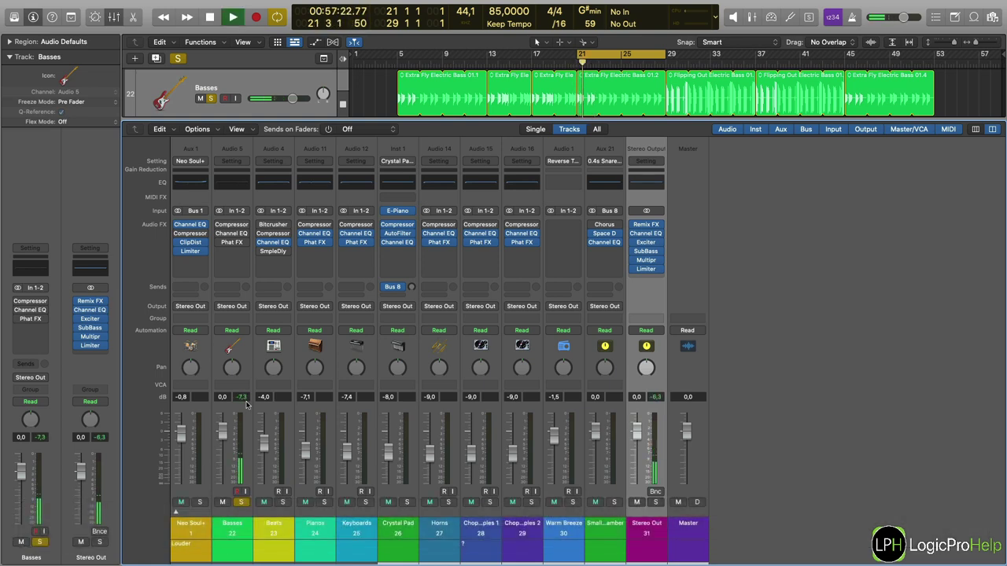
key(space)
Set the Basses channel's input to No Input and play the track briefly
click(236, 211)
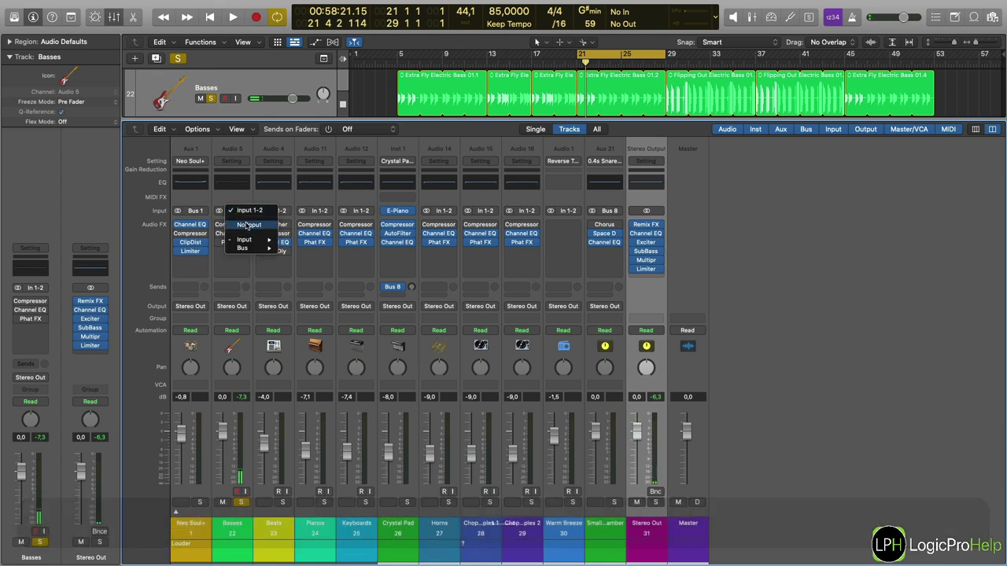
click(248, 225)
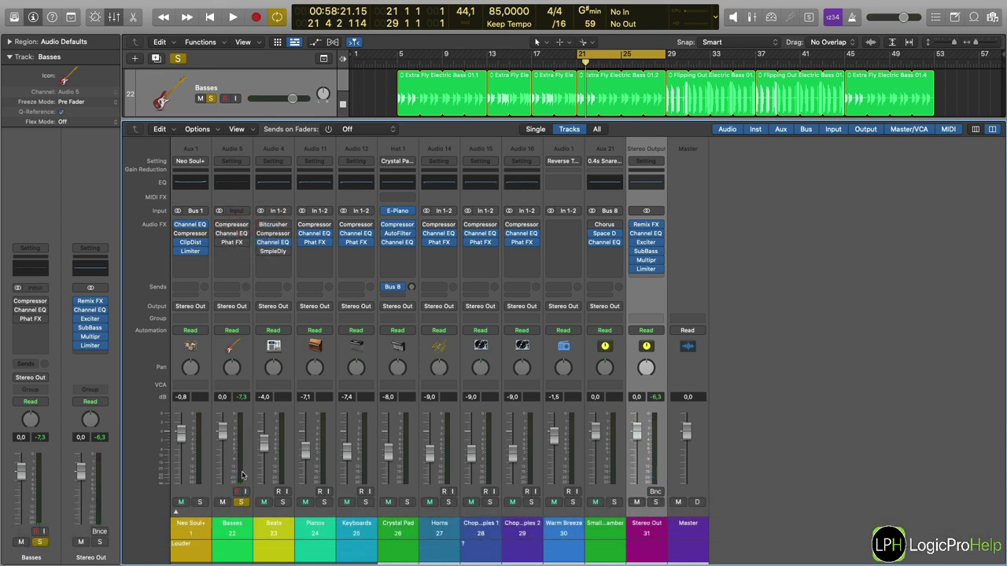
key(space)
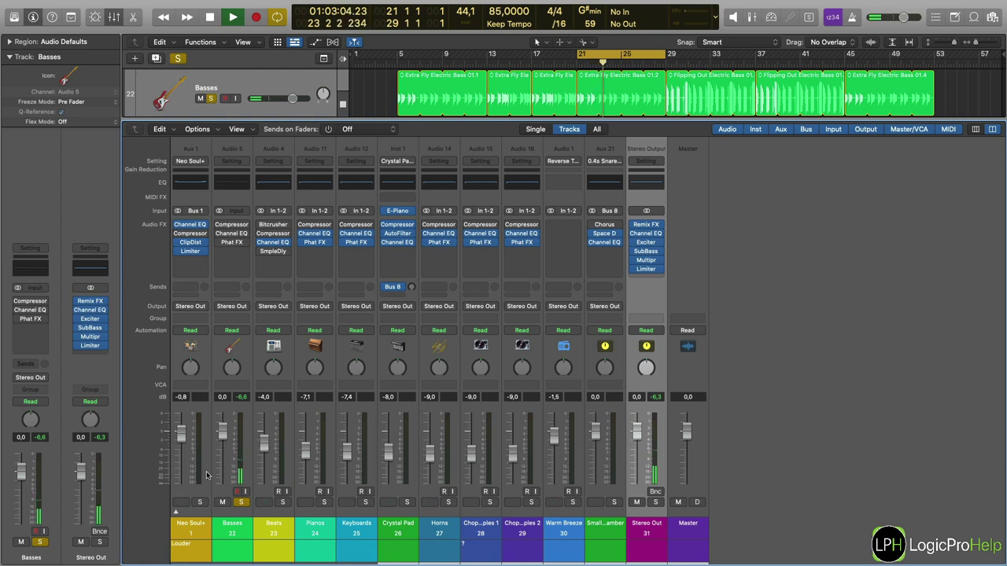
key(space)
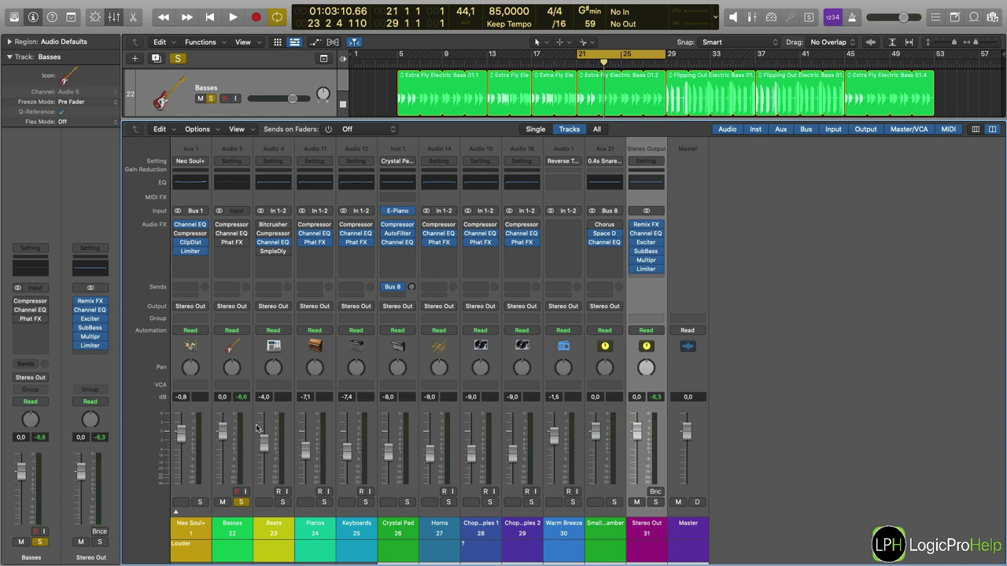
Lower the Basses channel's volume to -4,0 dB and solo the Beats track alongside it
drag(223, 431, 225, 442)
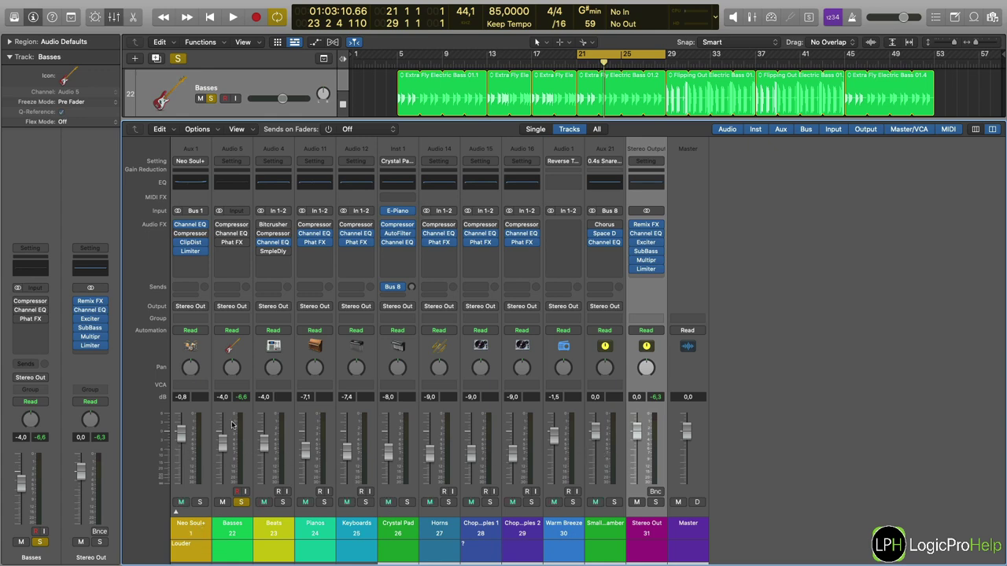
scroll(501, 95, down, 3)
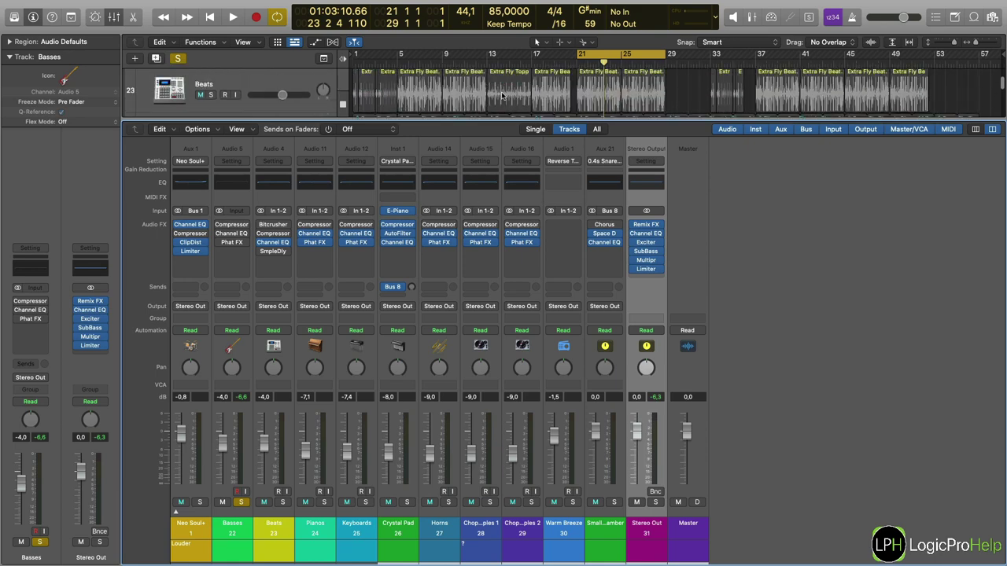
scroll(499, 96, up, 2)
scroll(497, 98, up, 2)
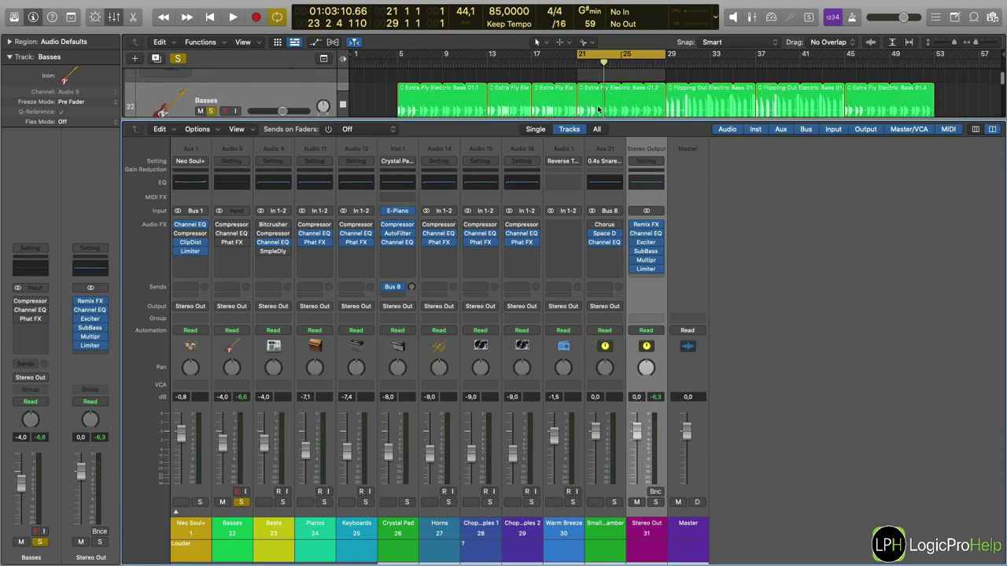
scroll(538, 104, down, 2)
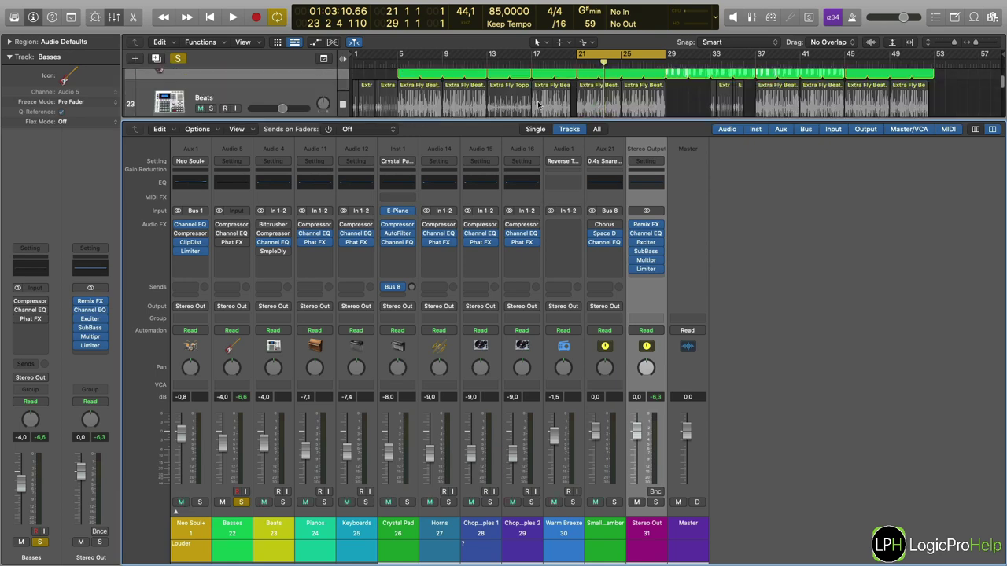
click(253, 96)
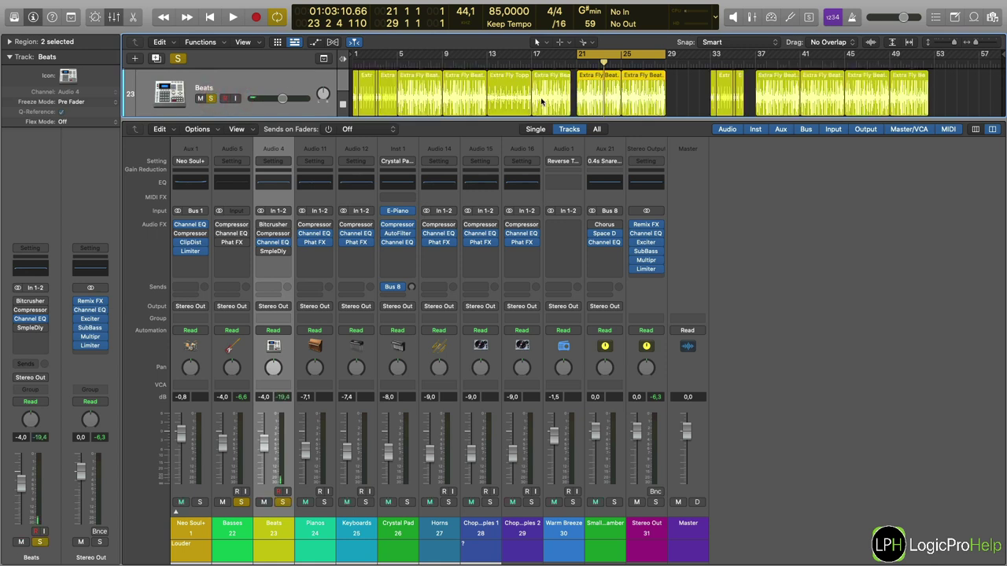
Set the Beats channel's input to No Input and bypass its Channel EQ
click(276, 210)
click(284, 226)
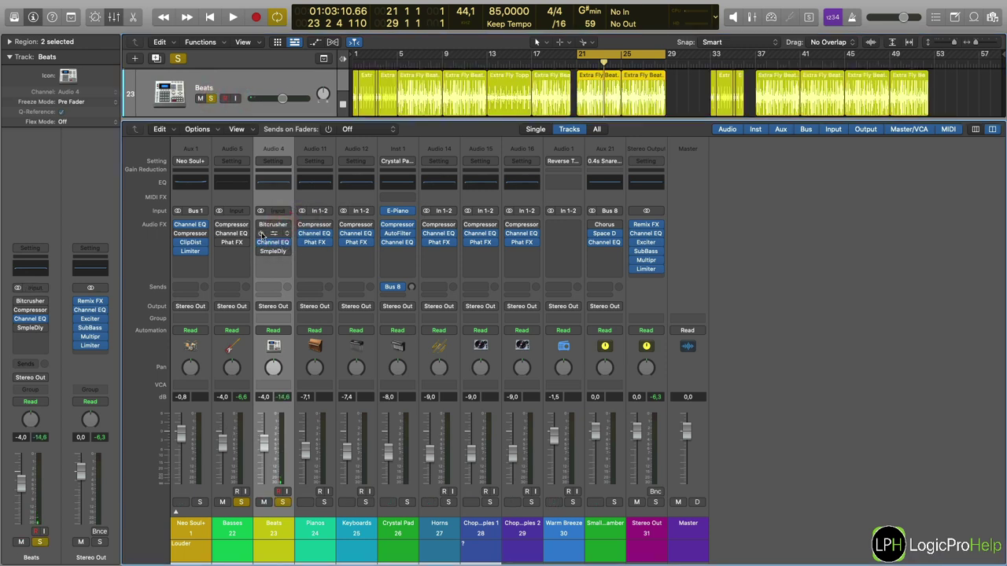
click(263, 238)
click(262, 241)
click(261, 243)
Play the soloed Basses and Beats tracks together to check their levels and compare the two tracks' regions
key(space)
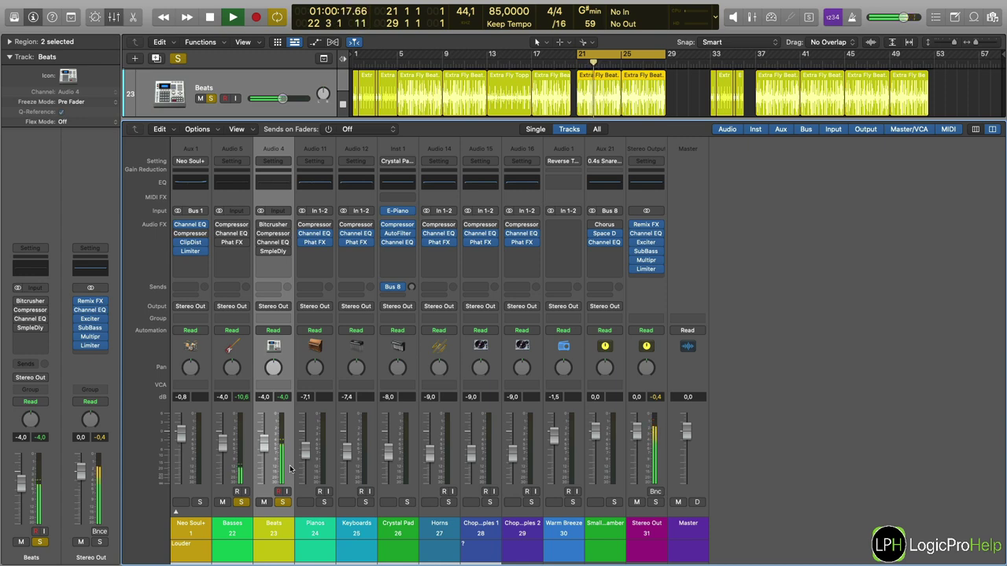
key(space)
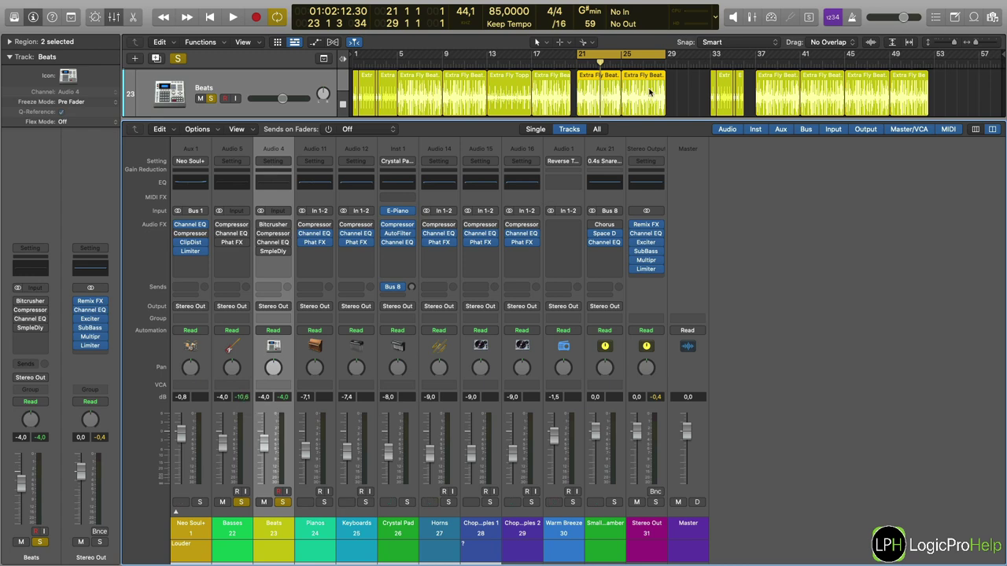
scroll(610, 90, up, 3)
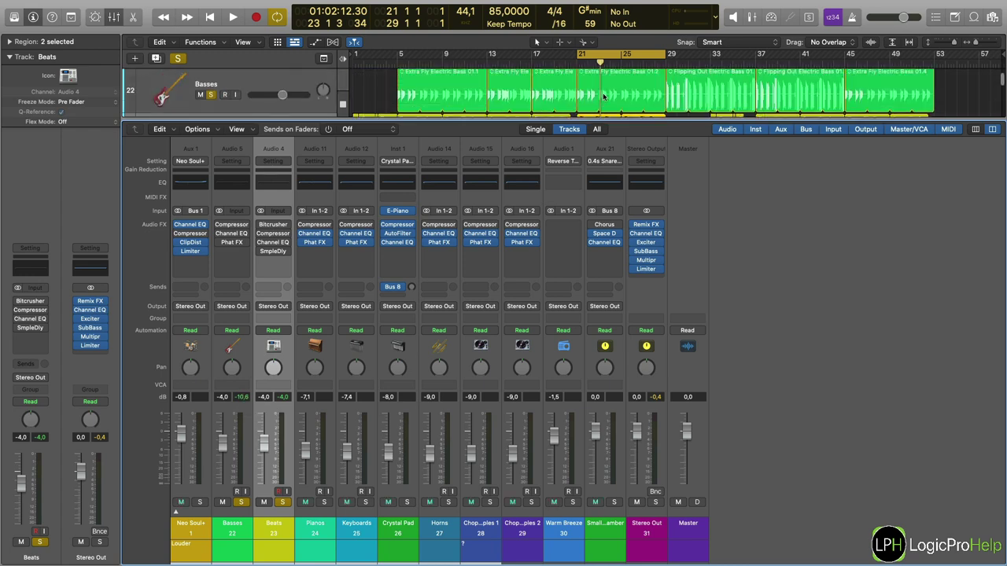
scroll(605, 96, down, 2)
scroll(604, 96, up, 2)
scroll(604, 96, down, 2)
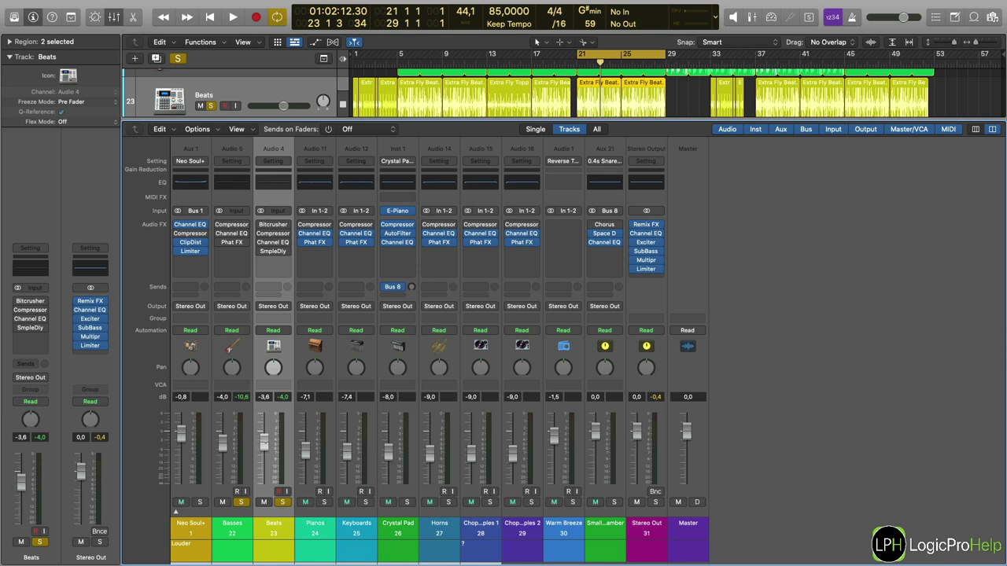
Set the Beats channel's volume to -4,0 dB and select the Stereo Out channel
click(265, 447)
click(645, 526)
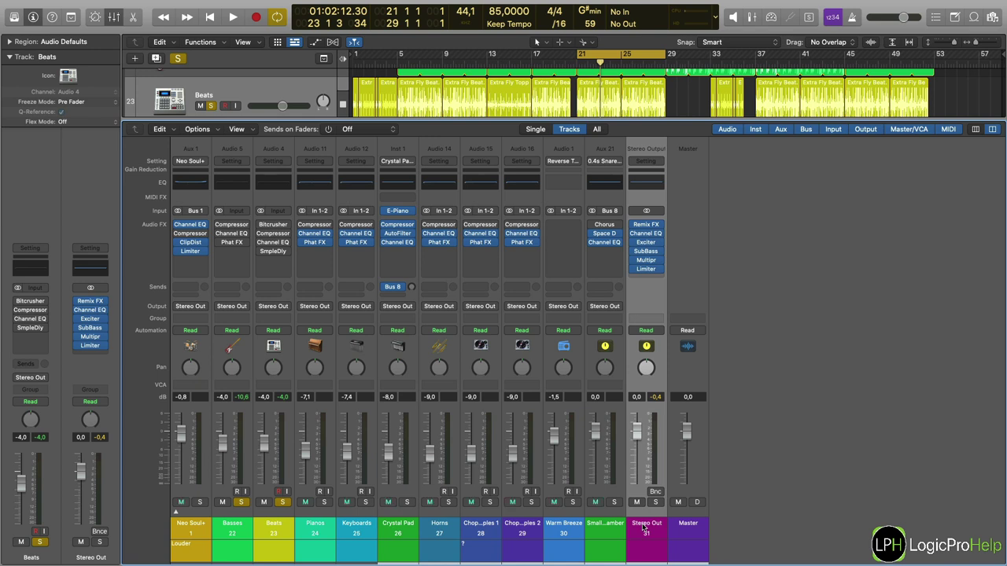
Enable the Compressor, Channel EQ and Phat FX on the Basses channel, and look over the Compressor's settings
scroll(644, 523, up, 1)
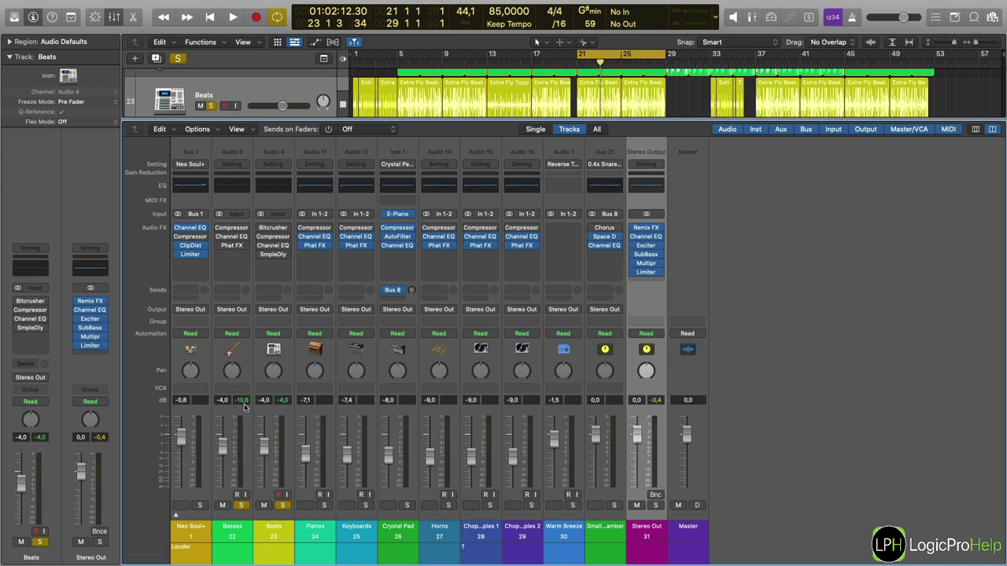
scroll(610, 105, up, 3)
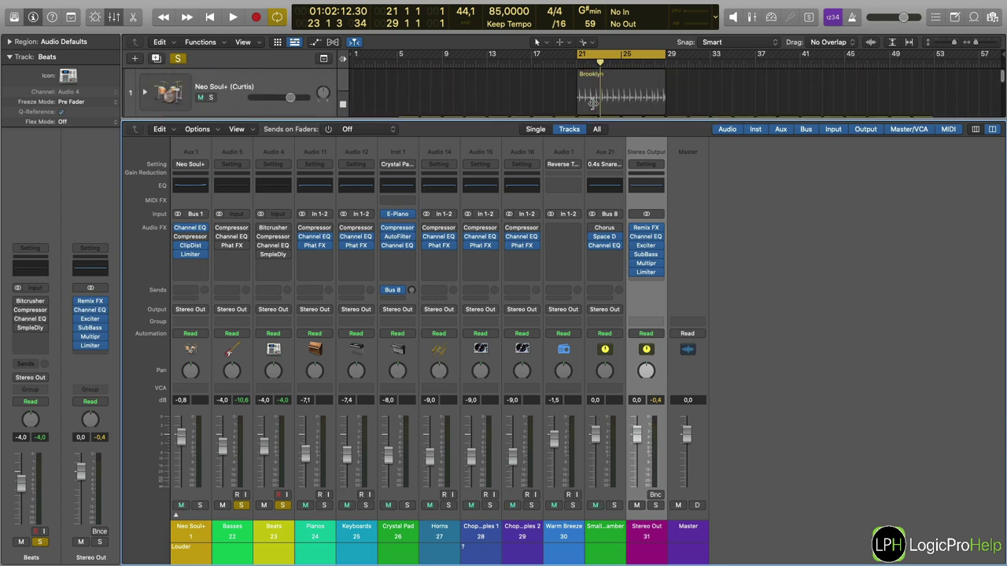
scroll(588, 106, up, 1)
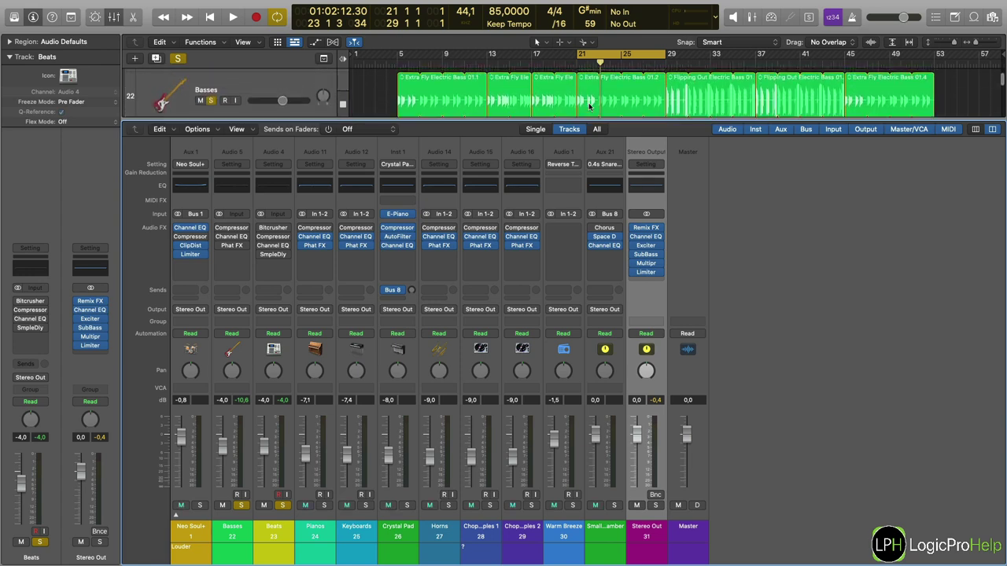
click(233, 230)
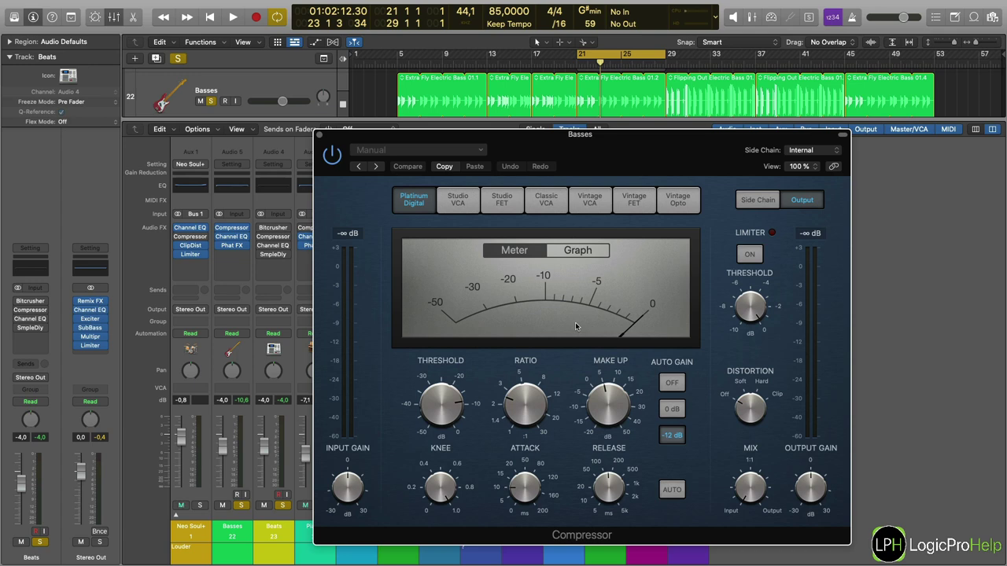
click(319, 134)
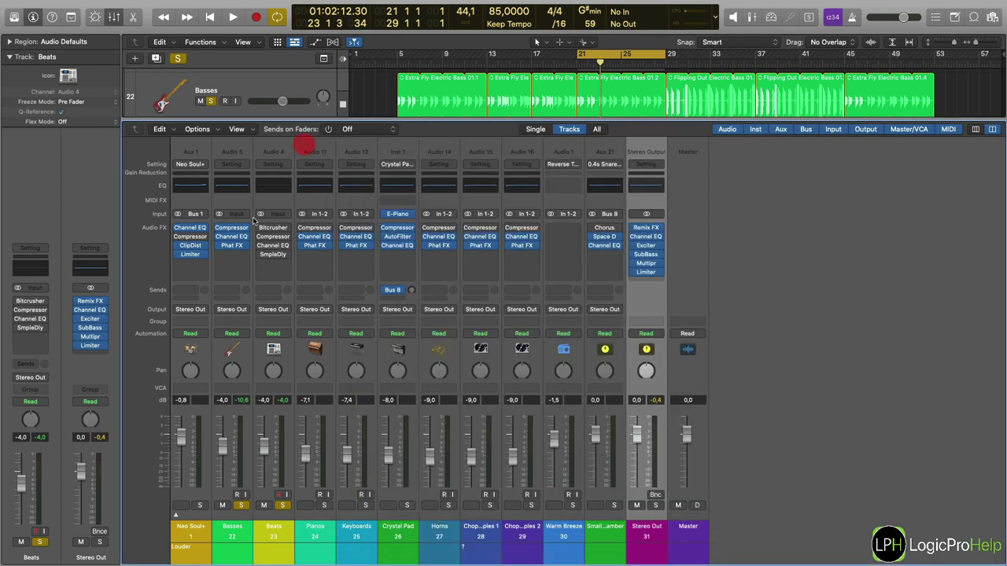
Boost the Basses Channel EQ's high shelf to +22.7 dB at 3360 Hz, and lower the channel's volume to -7,2 dB
click(231, 236)
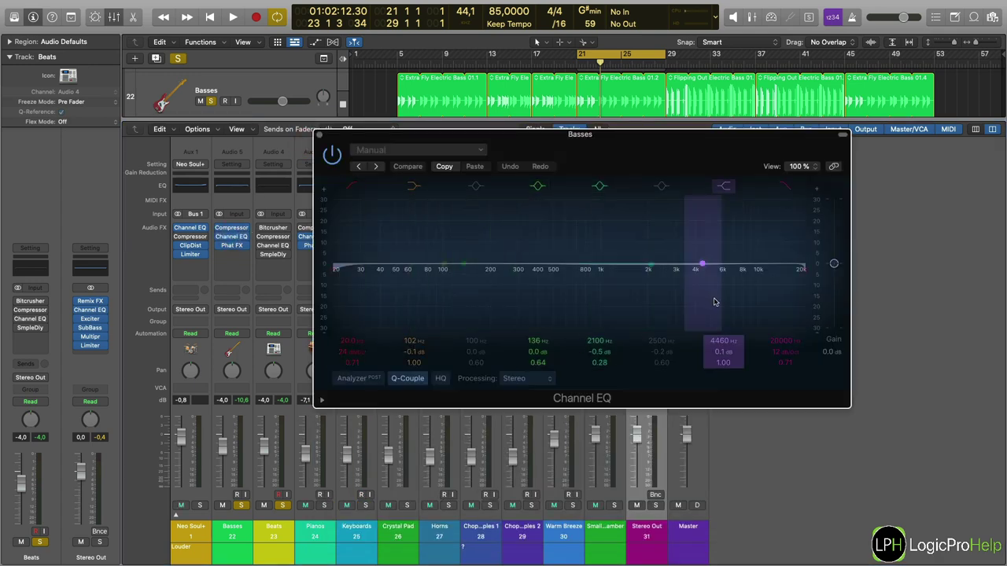
drag(715, 301, 690, 236)
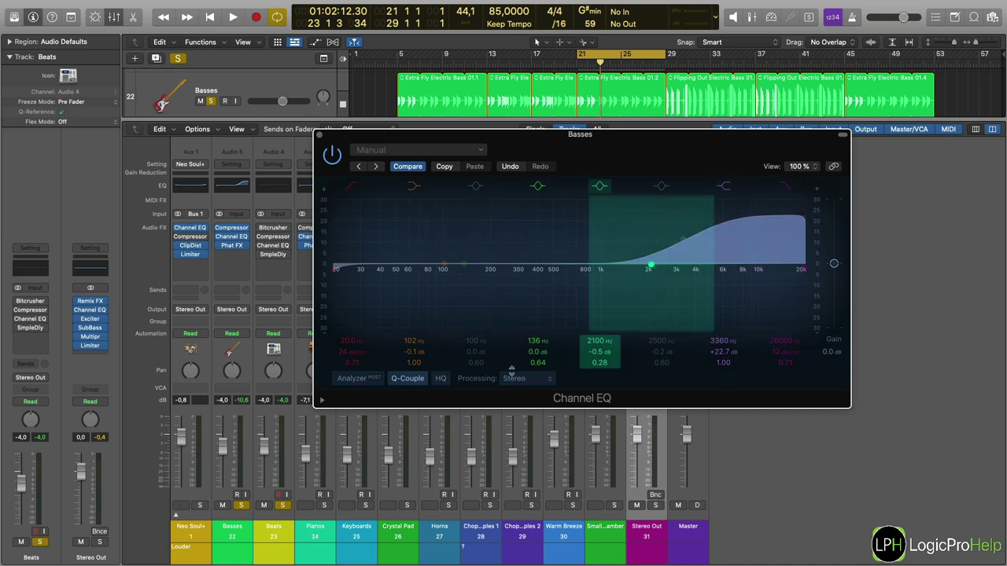
drag(833, 279, 835, 277)
alt+click(834, 277)
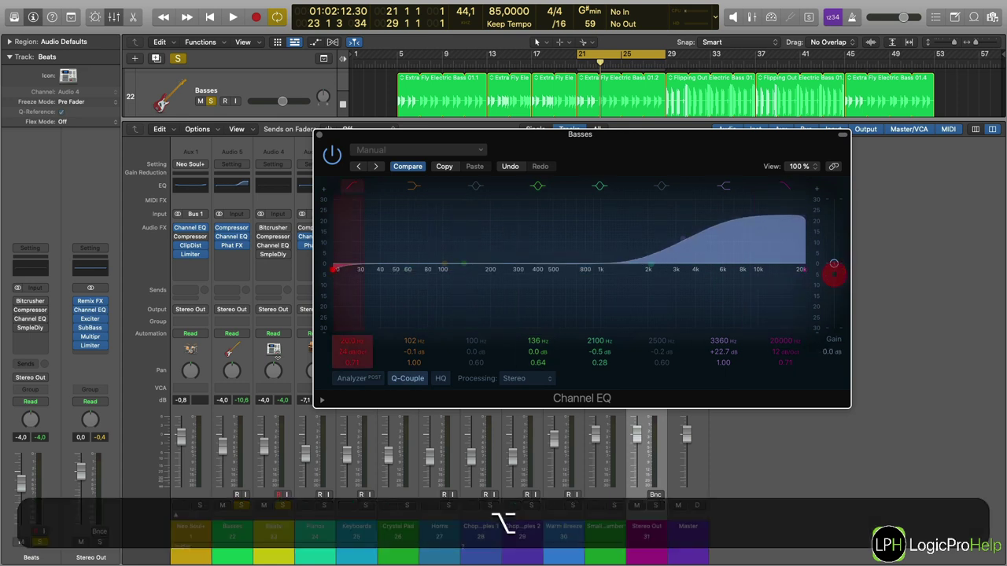
drag(223, 455, 223, 459)
click(641, 522)
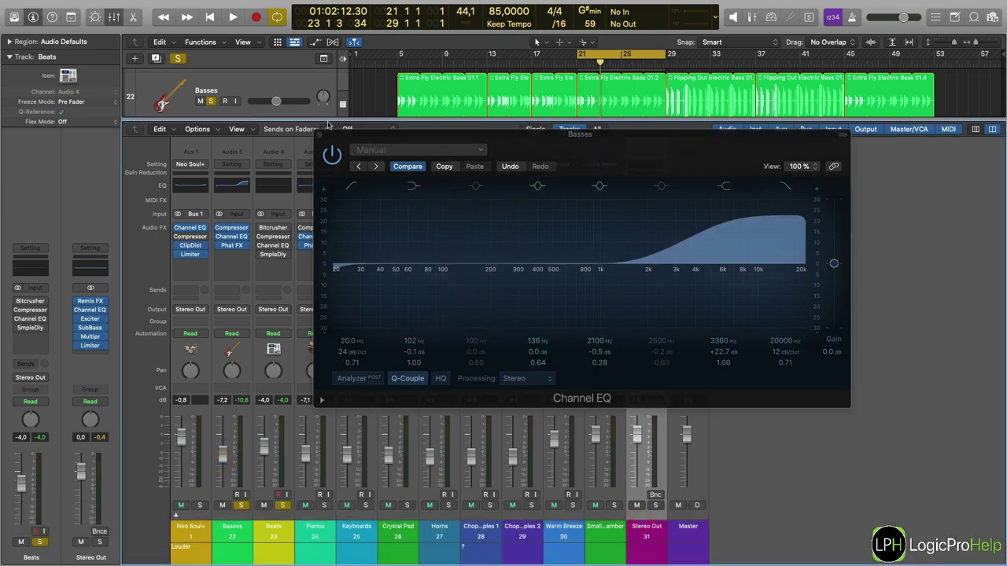
Shape the Basses Channel EQ with +10.7 dB at 179 Hz, +5.0 dB at 1720 Hz and a +16.5 dB high shelf at 3180 Hz
drag(353, 139, 315, 91)
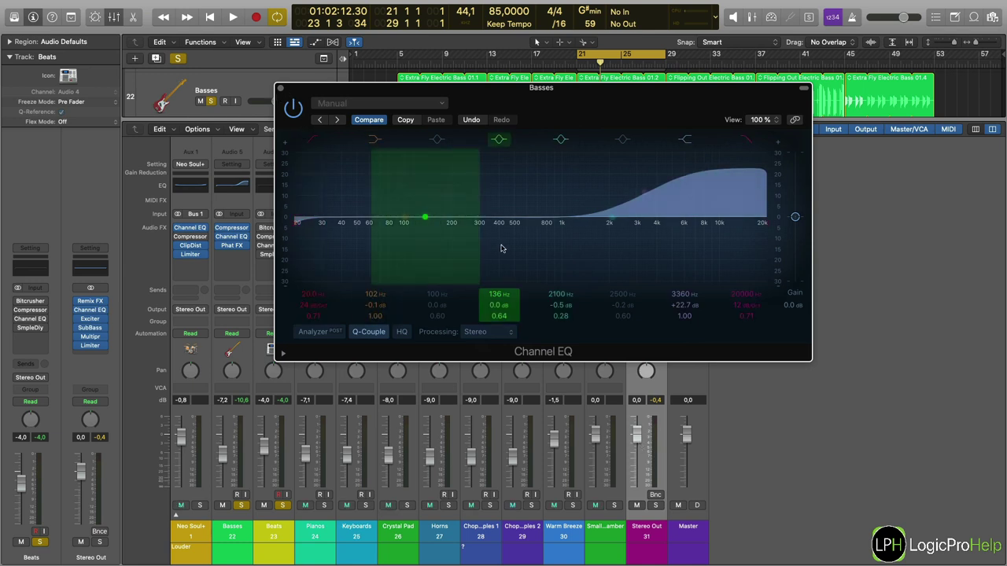
drag(426, 217, 447, 191)
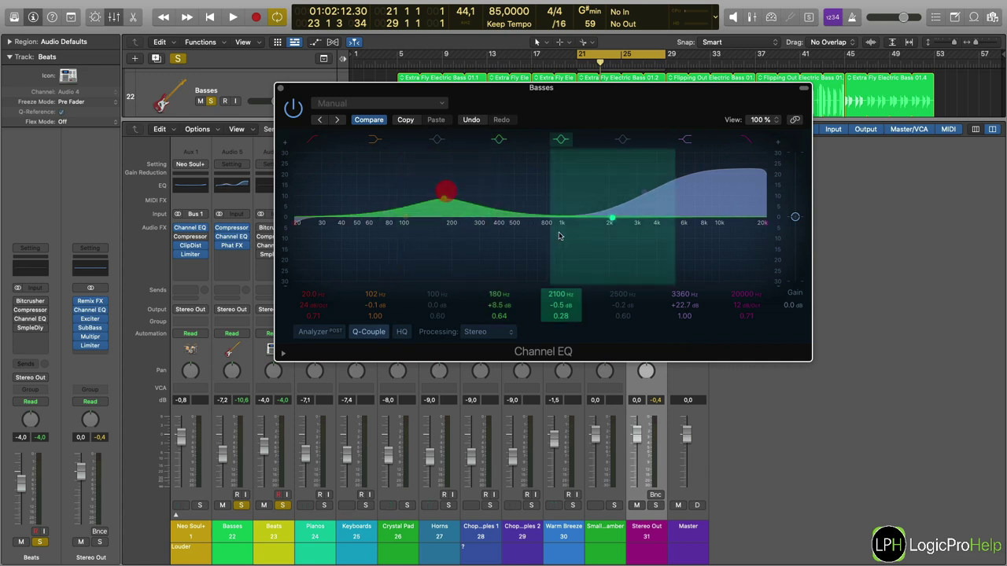
drag(612, 219, 596, 206)
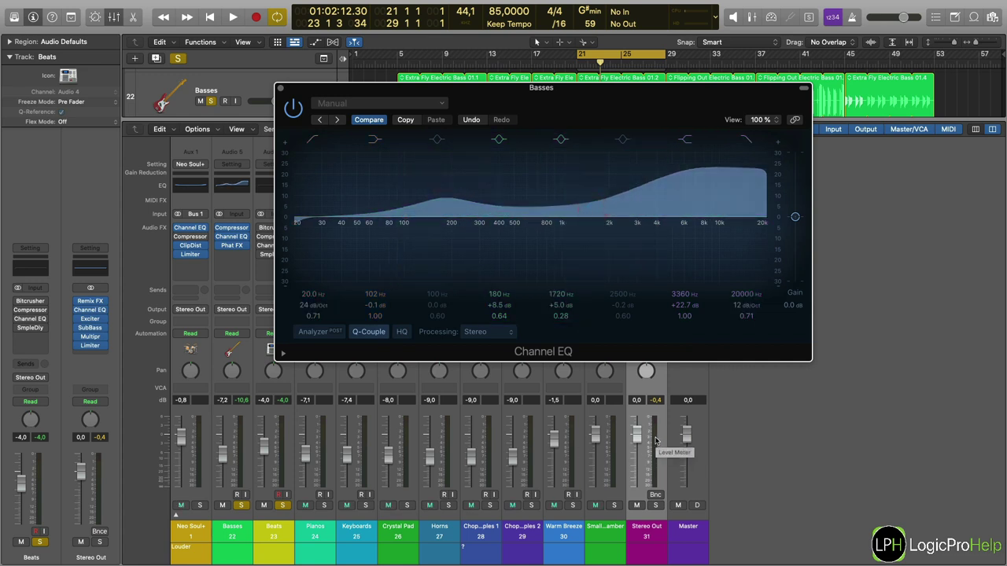
drag(443, 197, 444, 192)
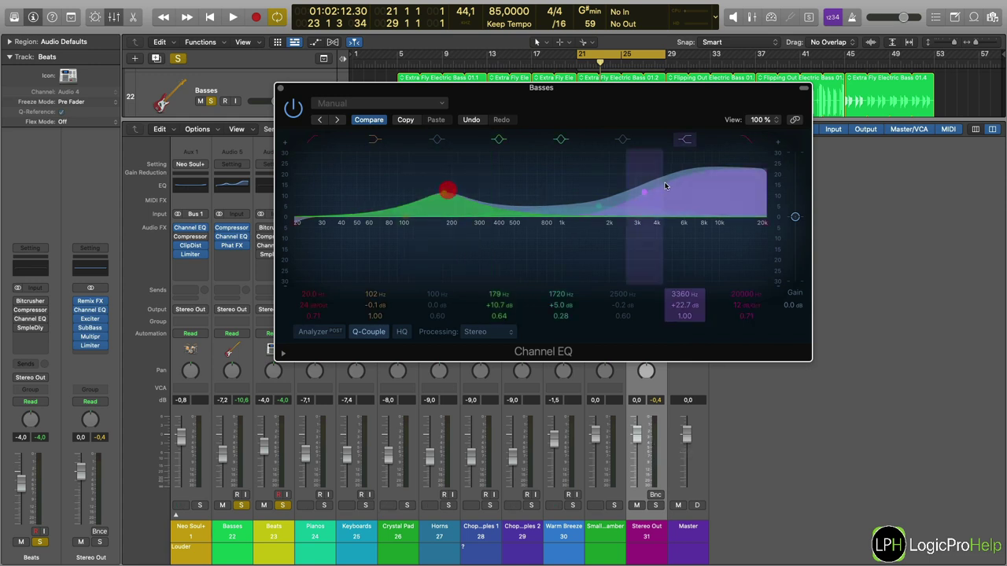
drag(641, 185, 636, 196)
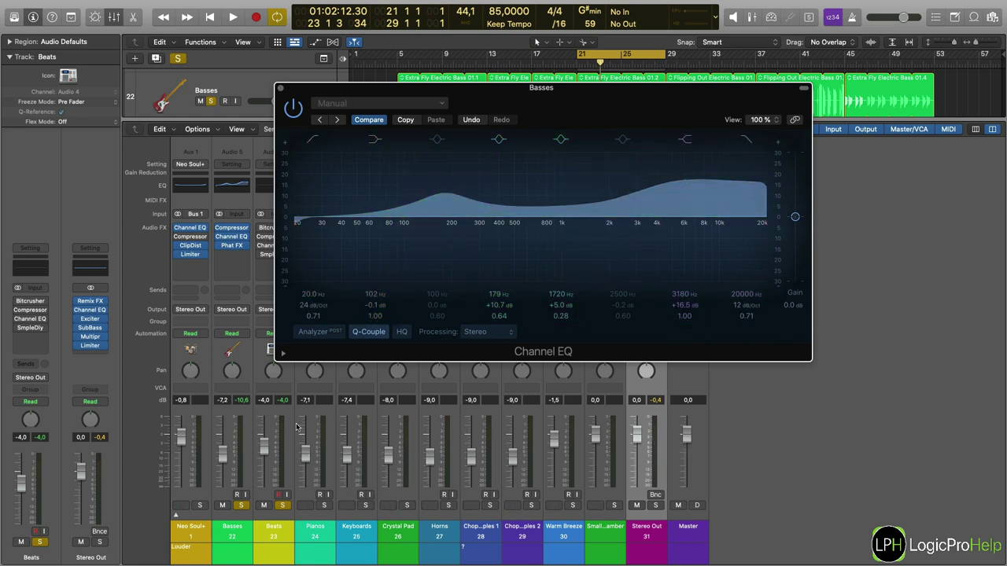
Select the Basses channel, lower its volume to -10,0 dB and on to -16,0 dB, and close its Channel EQ
click(235, 529)
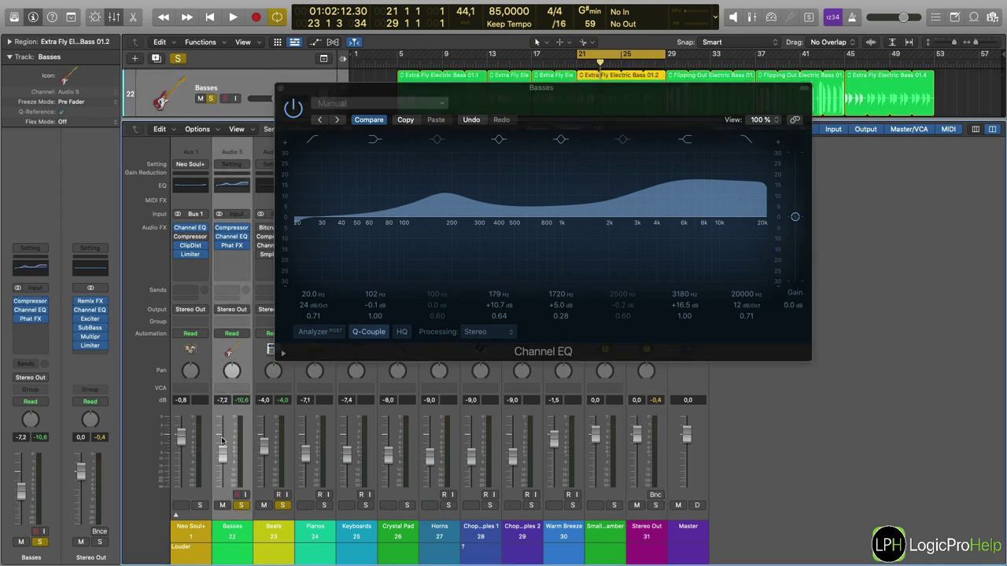
drag(223, 454, 224, 465)
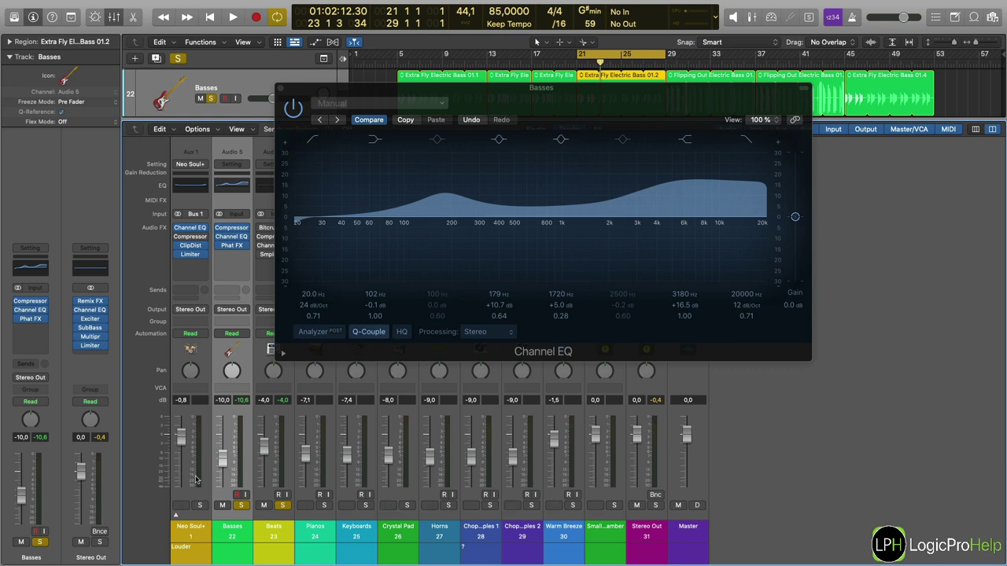
drag(227, 455, 223, 484)
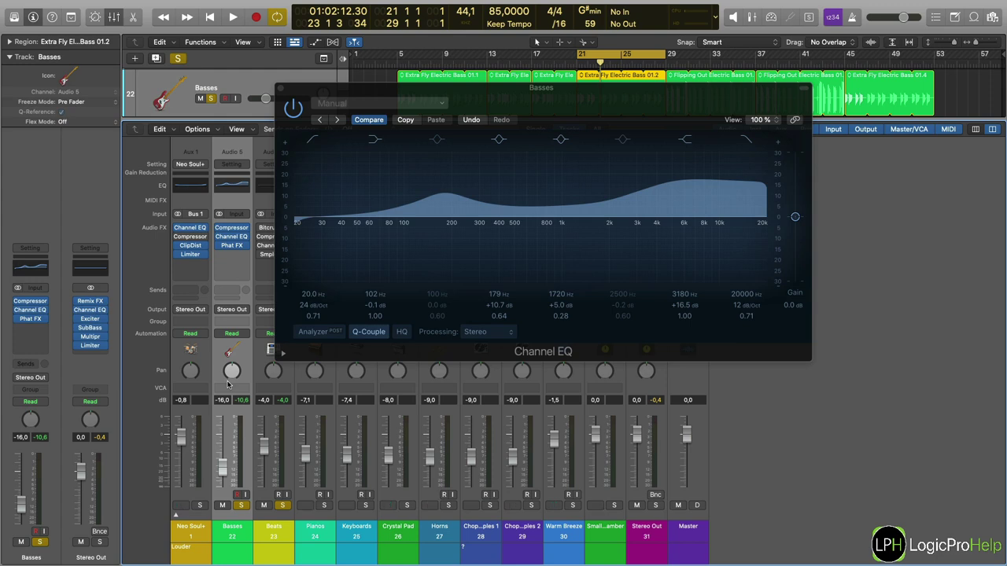
click(283, 92)
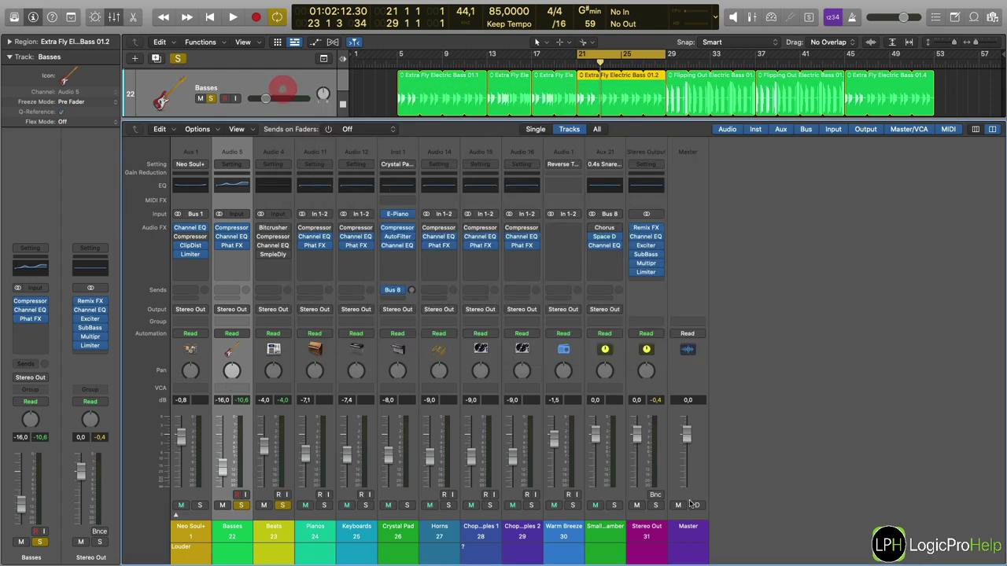
Select the Stereo Out channel and inspect the output level meter and output gain in the Basses Compressor
click(653, 529)
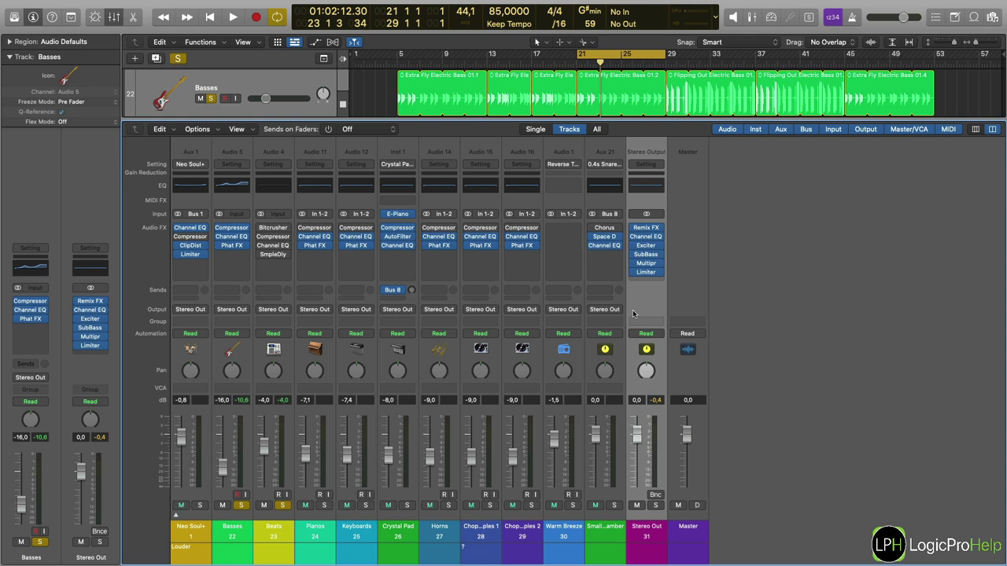
click(233, 238)
click(231, 228)
click(231, 237)
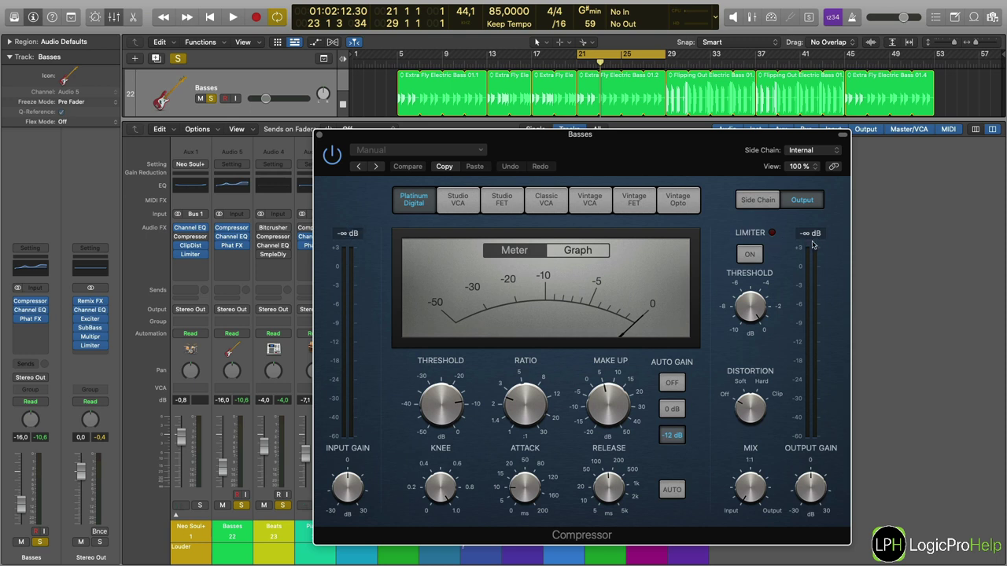
mouse_move(801, 474)
click(322, 136)
Lower the Basses volume to -26,5 dB, select the track's Extra Fly Electric Bass 01.2 region, and raise the volume to -13,2 dB
drag(222, 461, 223, 472)
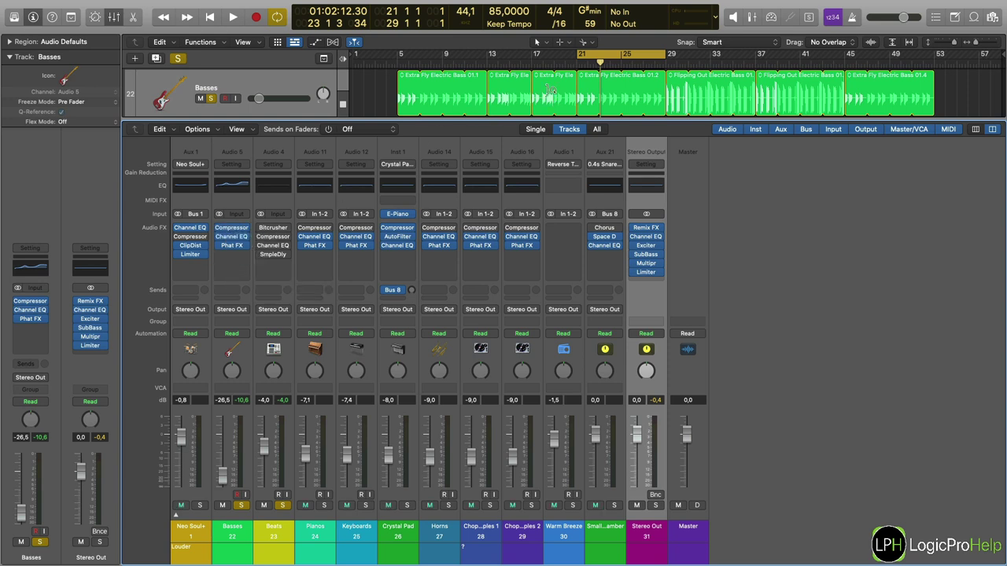
click(632, 93)
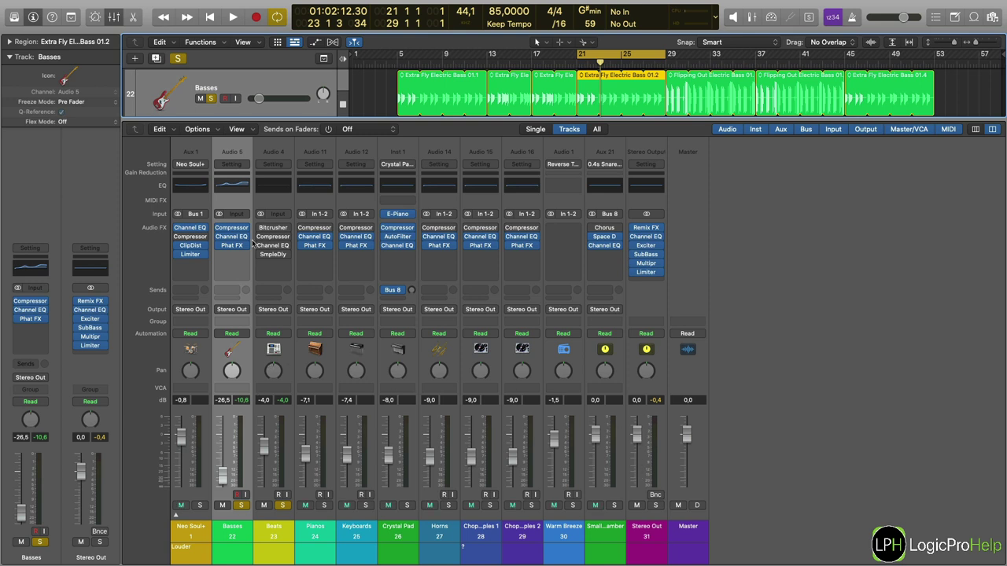
drag(230, 473, 228, 461)
Review the buses available for the Basses channel's output and for its send, leaving both assignments as they are
click(235, 309)
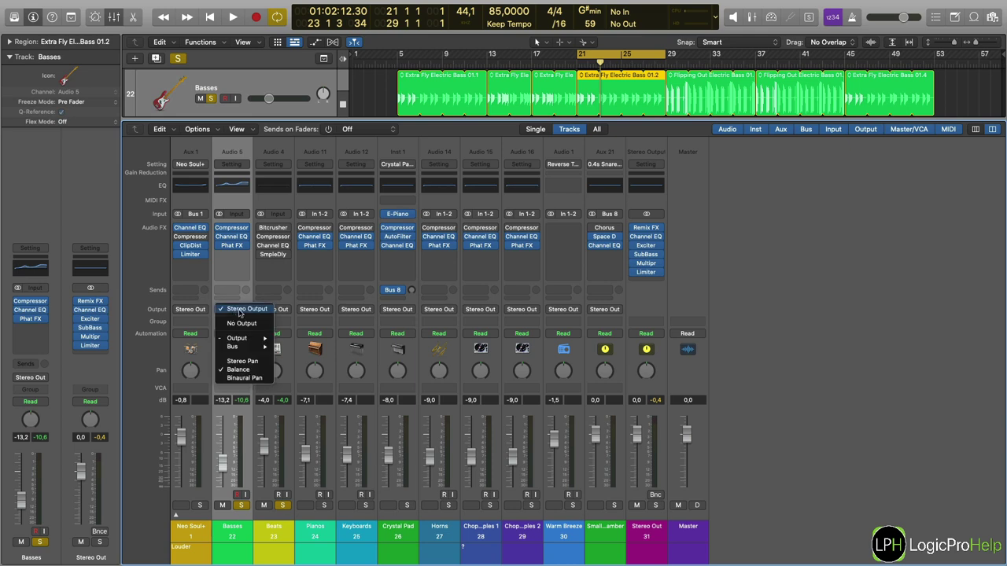
mouse_move(236, 347)
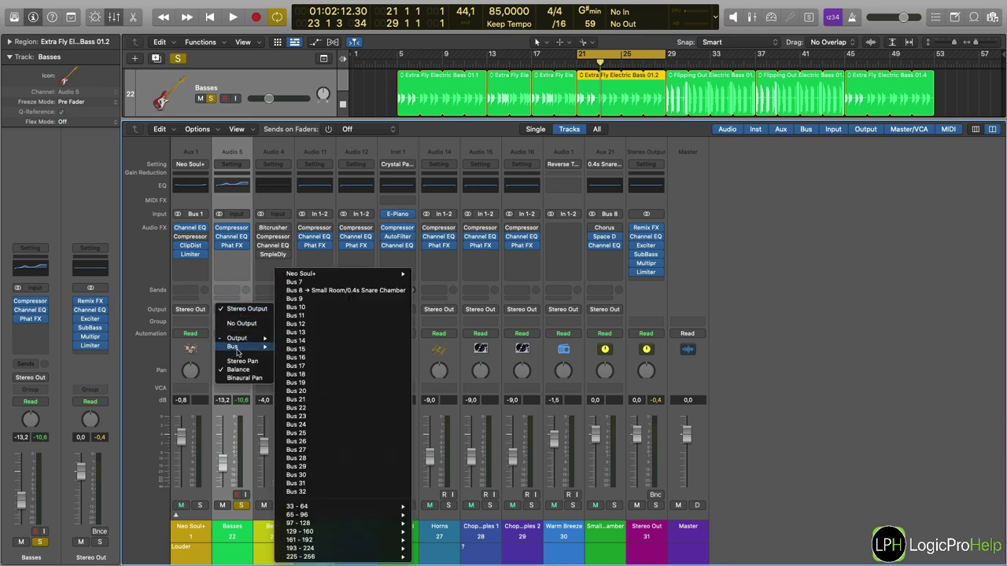
click(213, 286)
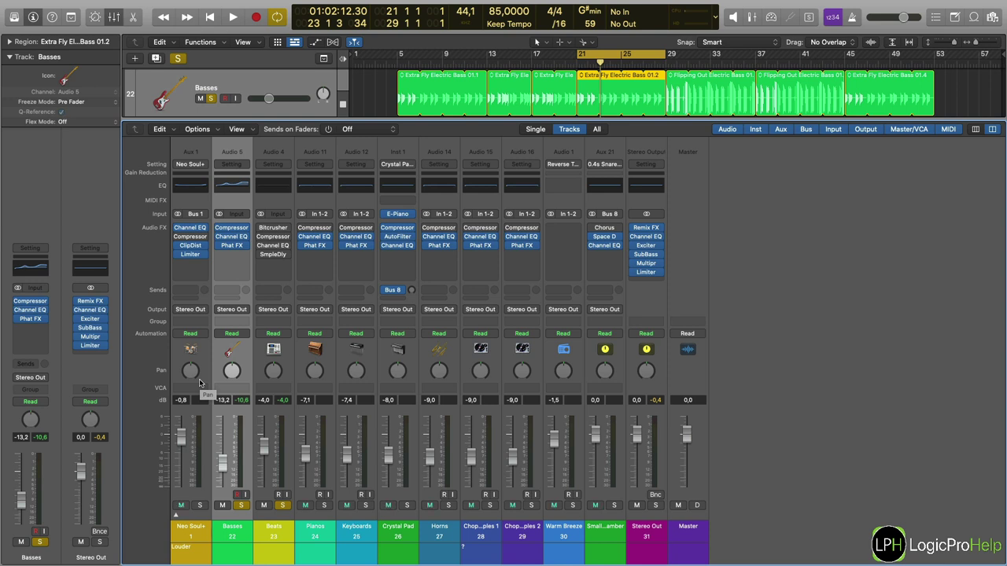
click(228, 290)
mouse_move(226, 303)
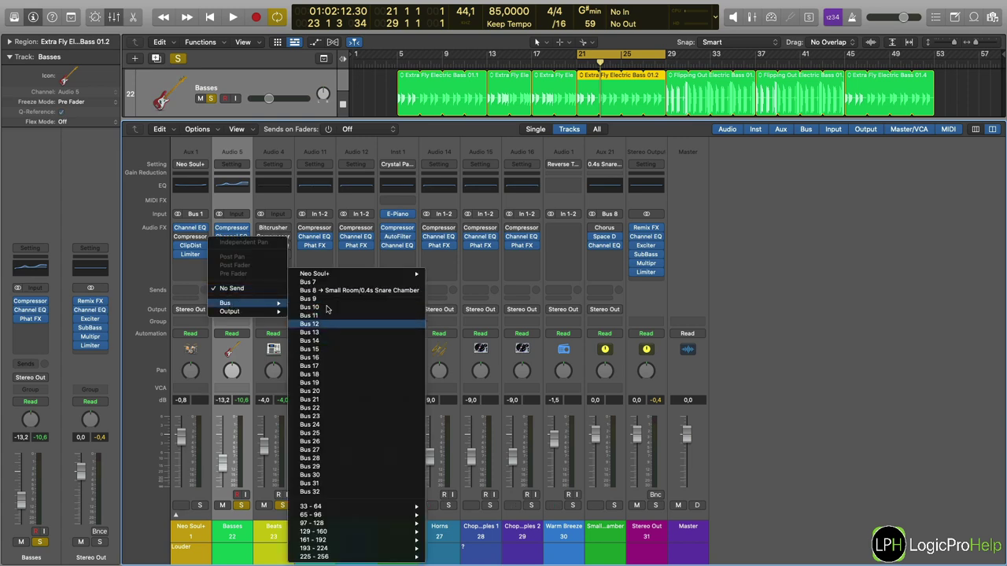
click(228, 350)
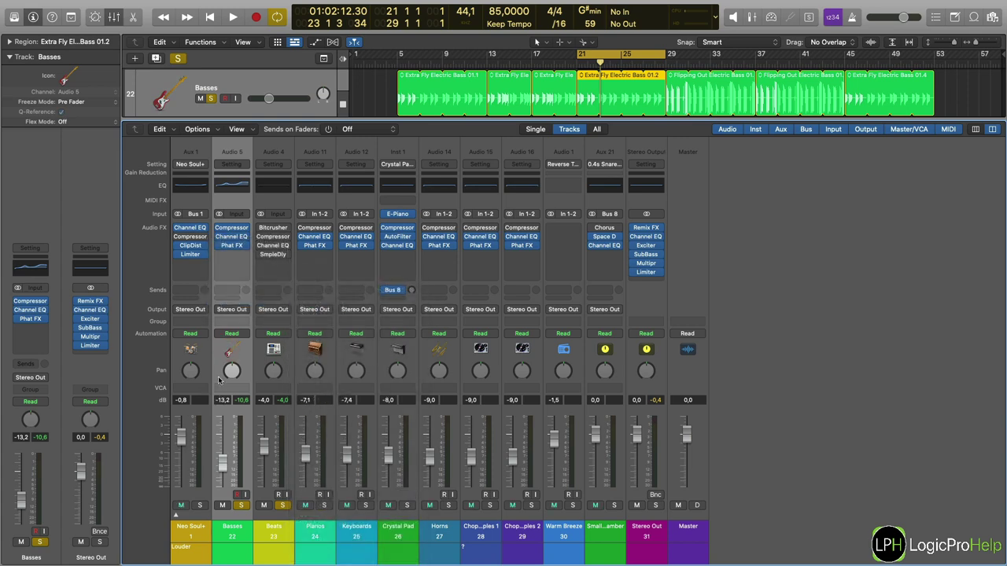